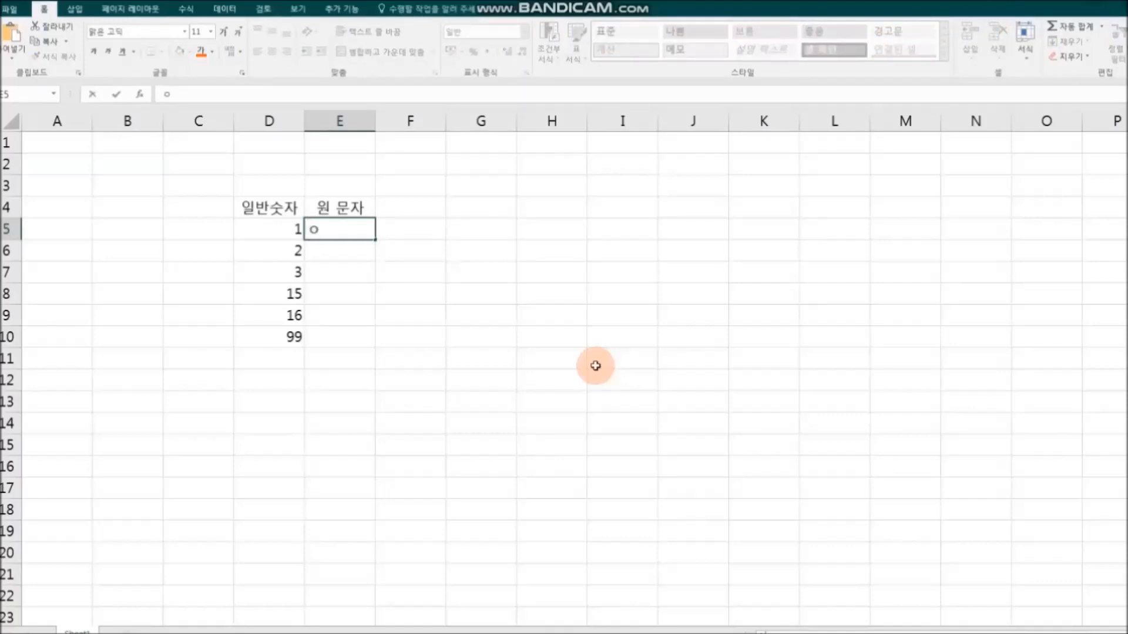
Step: Convert the ㅇ in cell E5 to the special character ①
key("Hangul_Hanja")
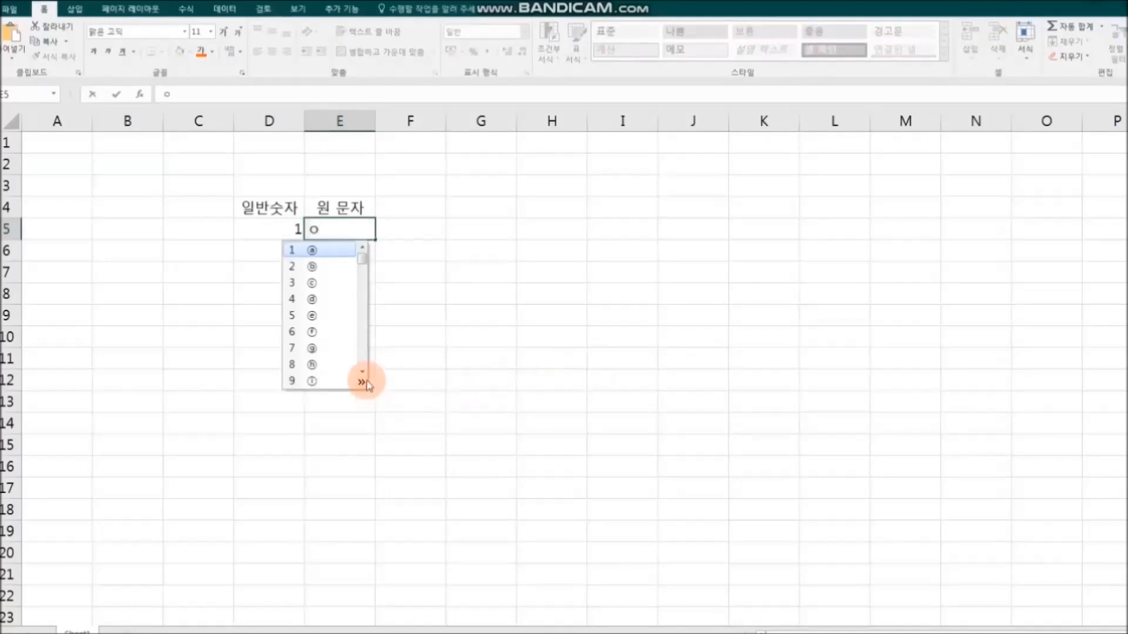
left_click(363, 374)
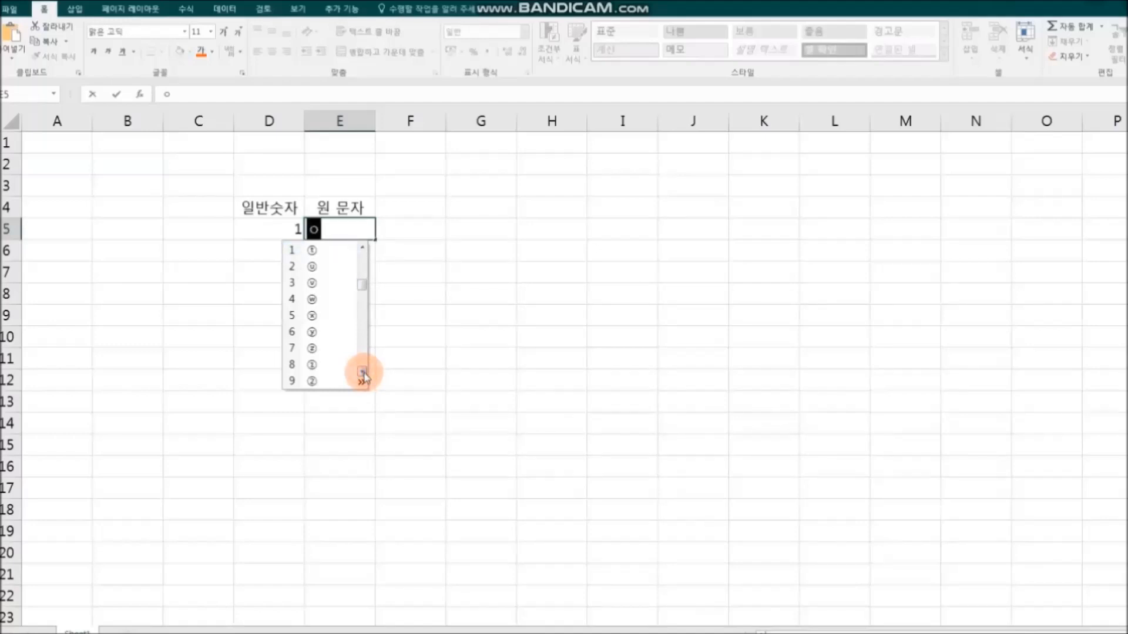
left_click(312, 365)
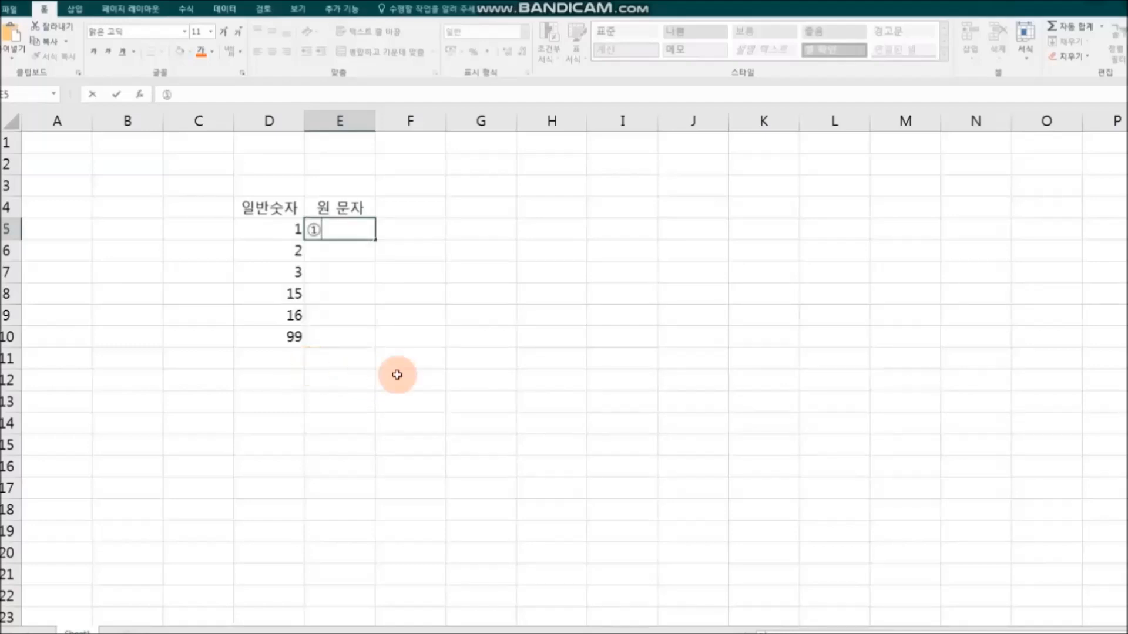
Step: Enter the circled number ② in cell E6 by converting the consonant ㅇ to a special character
left_click(339, 260)
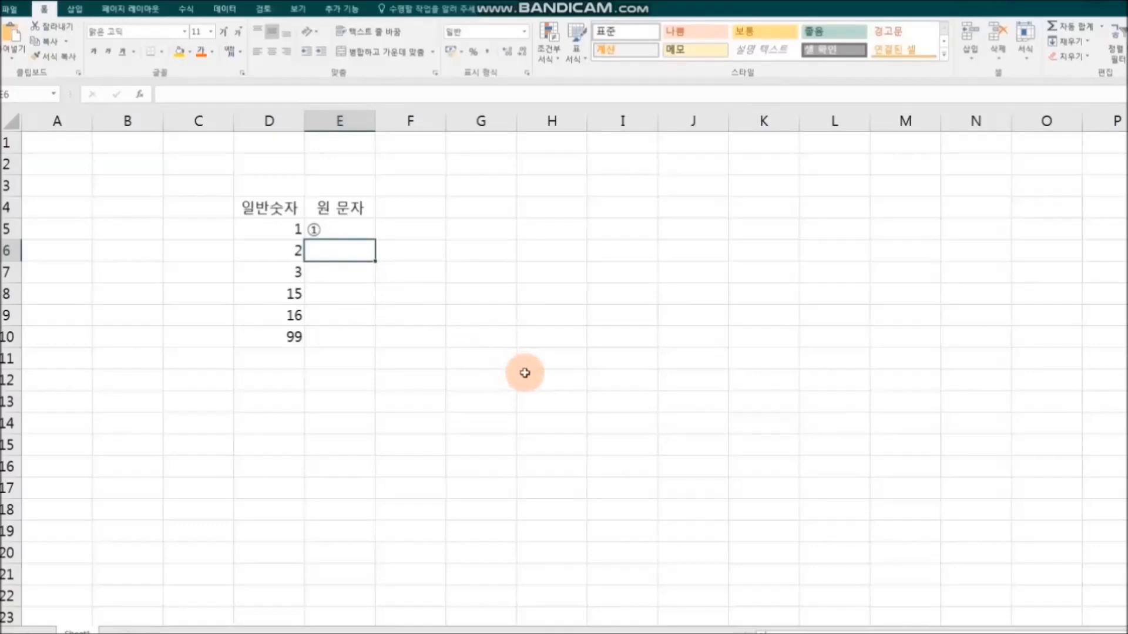
type("ㅇ")
key("Hangul_Hanja")
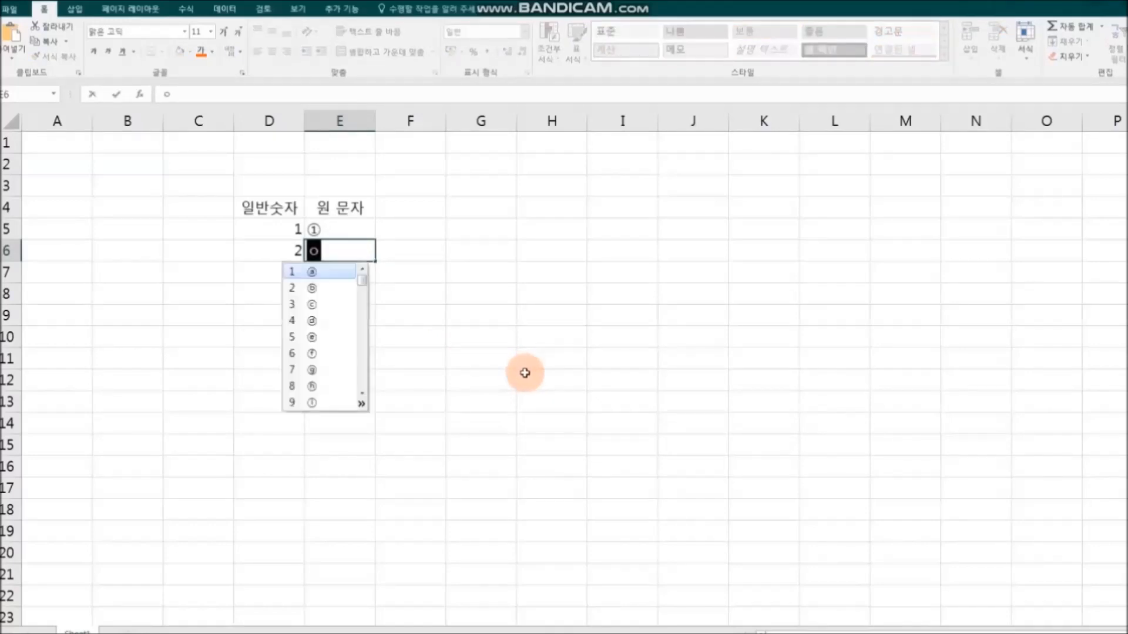
left_click(361, 404)
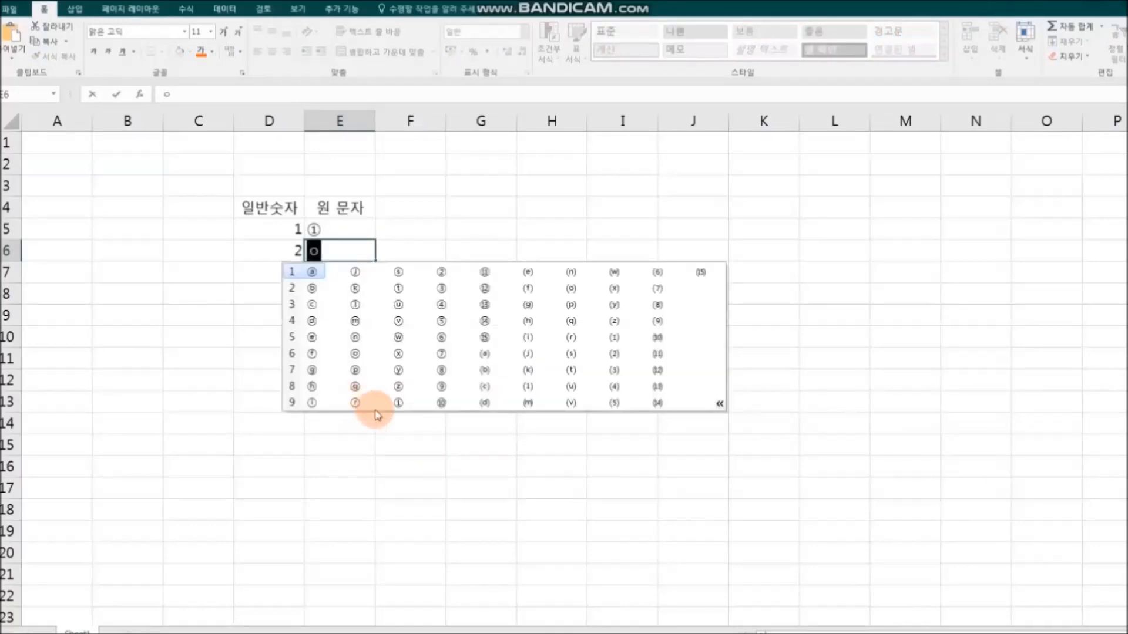
left_click(441, 272)
key("Return")
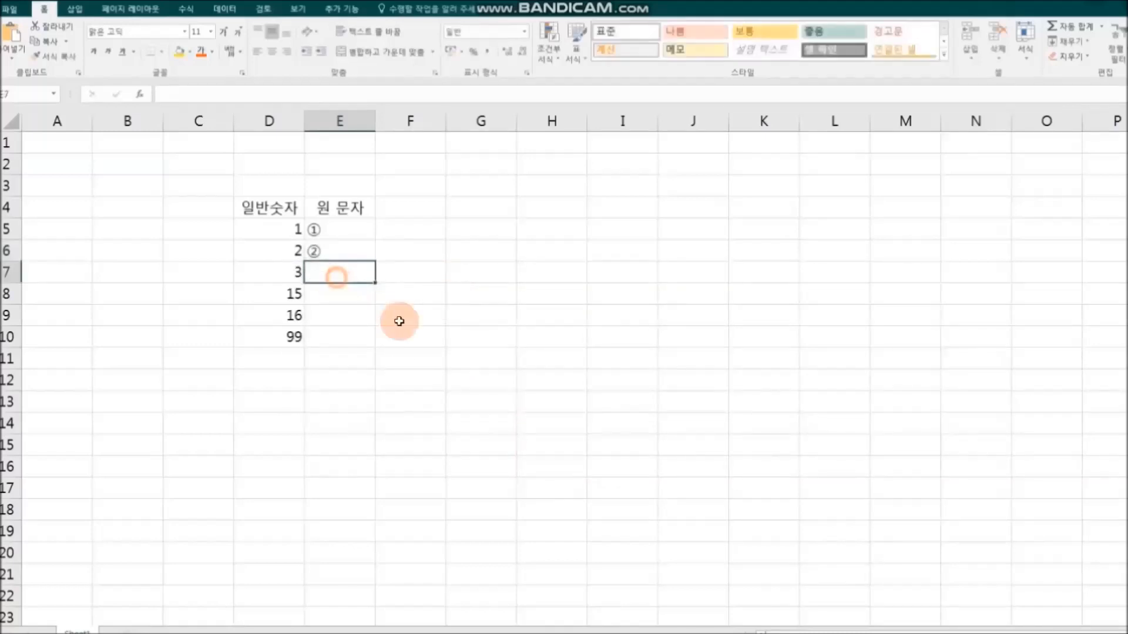
Step: Enter the circled number ③ in cell E7 by converting ㅇ to a special character
type("ㅇ")
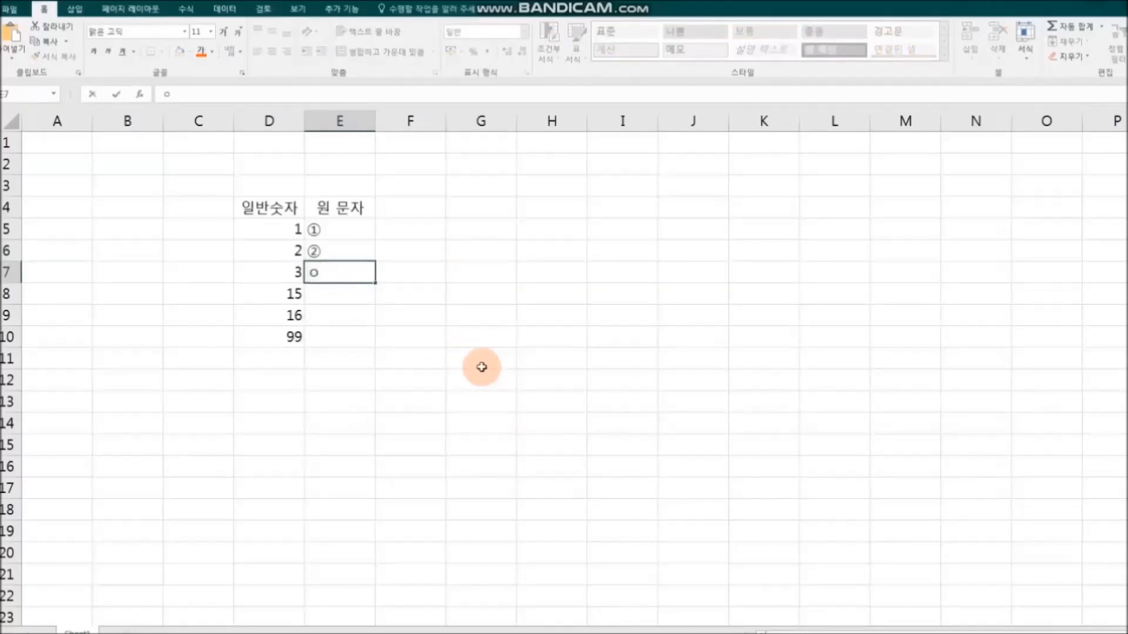
key("Hangul_Hanja")
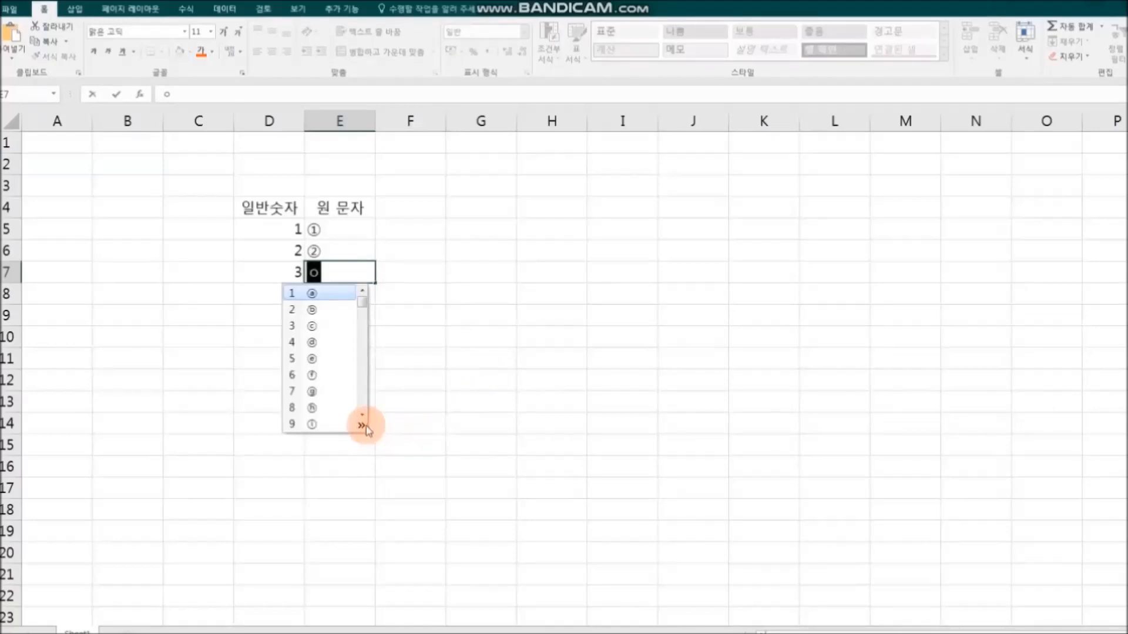
left_click(366, 426)
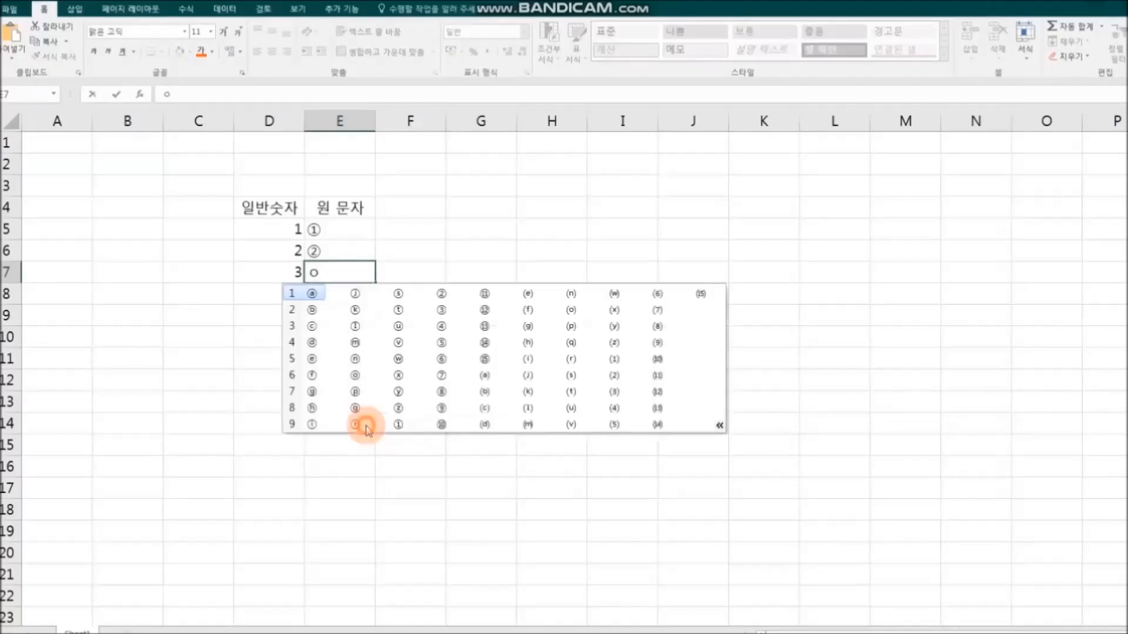
left_click(443, 310)
Step: Enter the circled number ⑮ in cell E8 by converting ㅇ to a special character
left_click(320, 297)
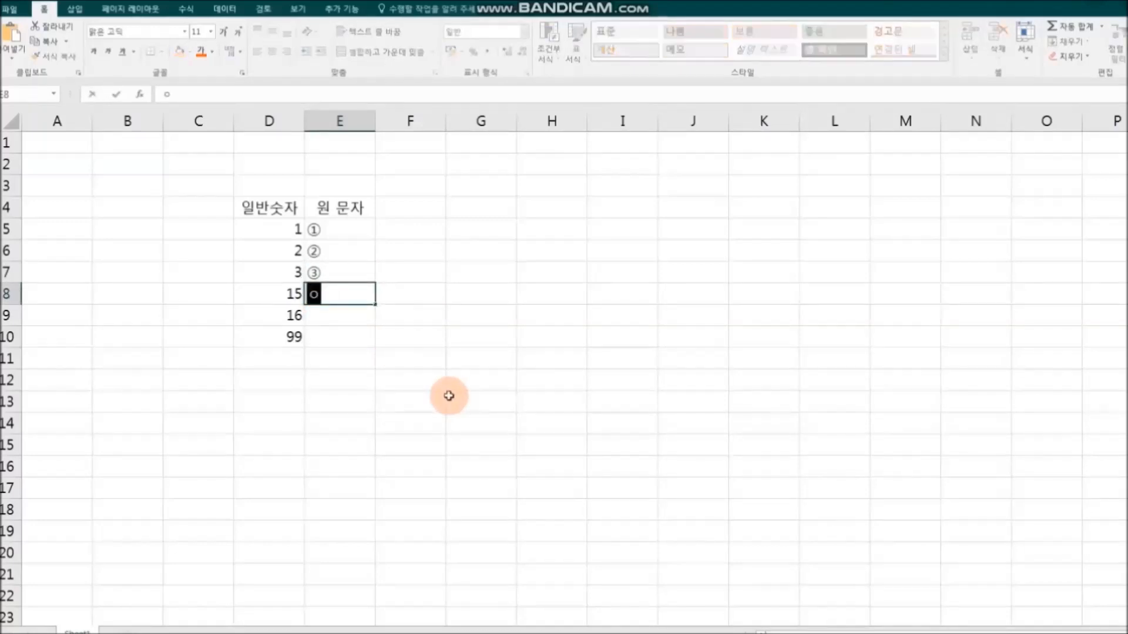
type("ㅇ")
key("Hangul_Hanja")
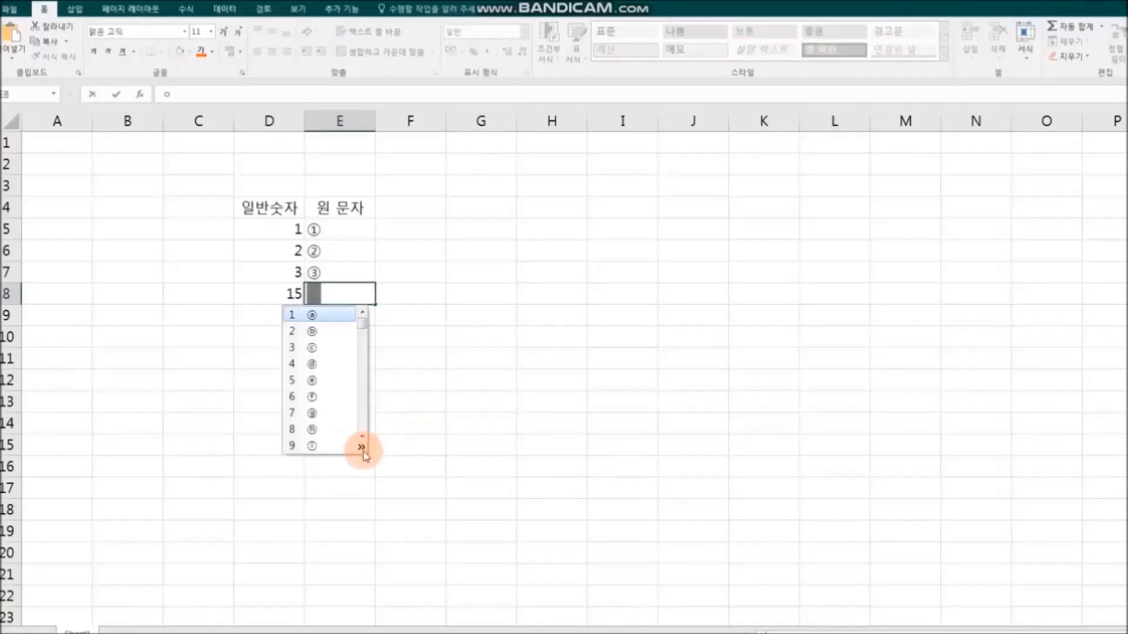
left_click(362, 446)
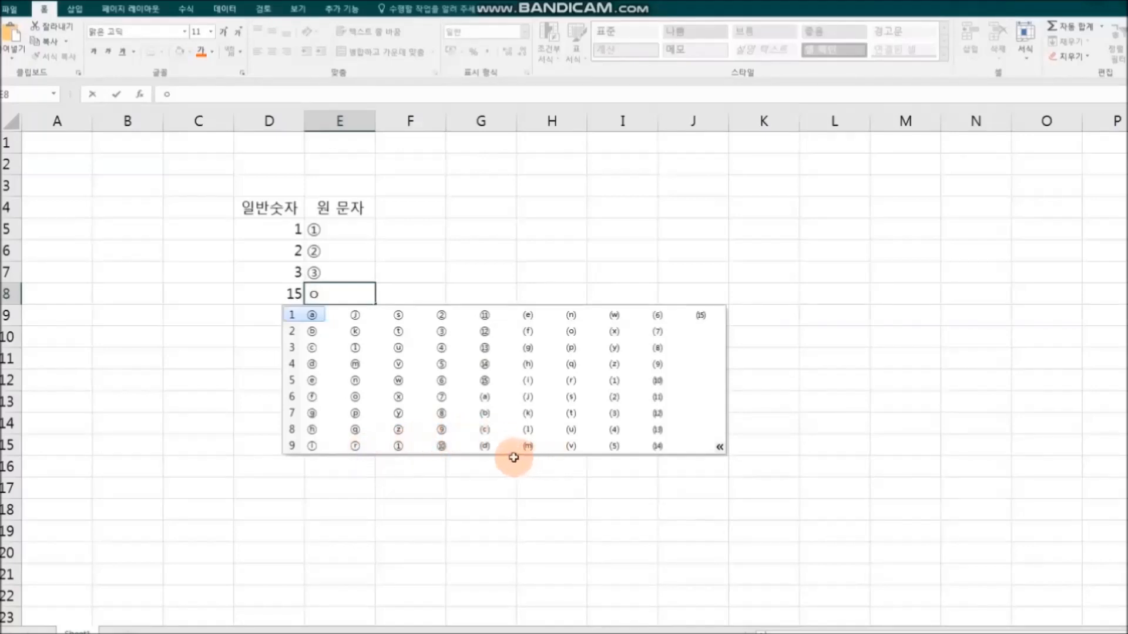
left_click(486, 382)
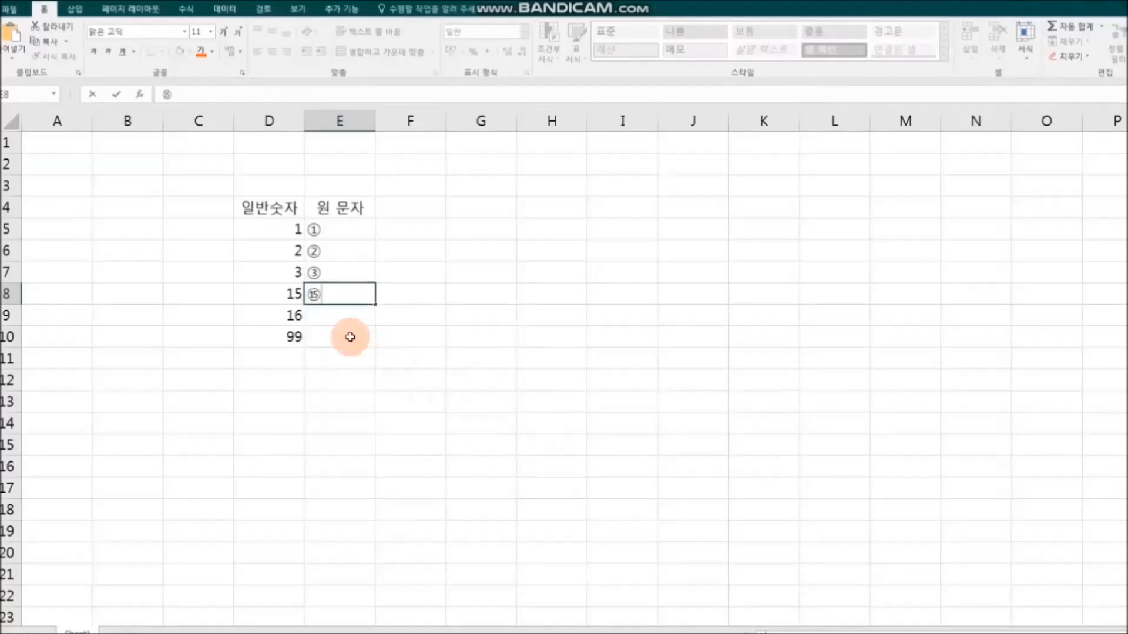
Step: Try to find a circled 16 for cell E9 among the special characters for ㅇ, then clear the cell
left_click(340, 322)
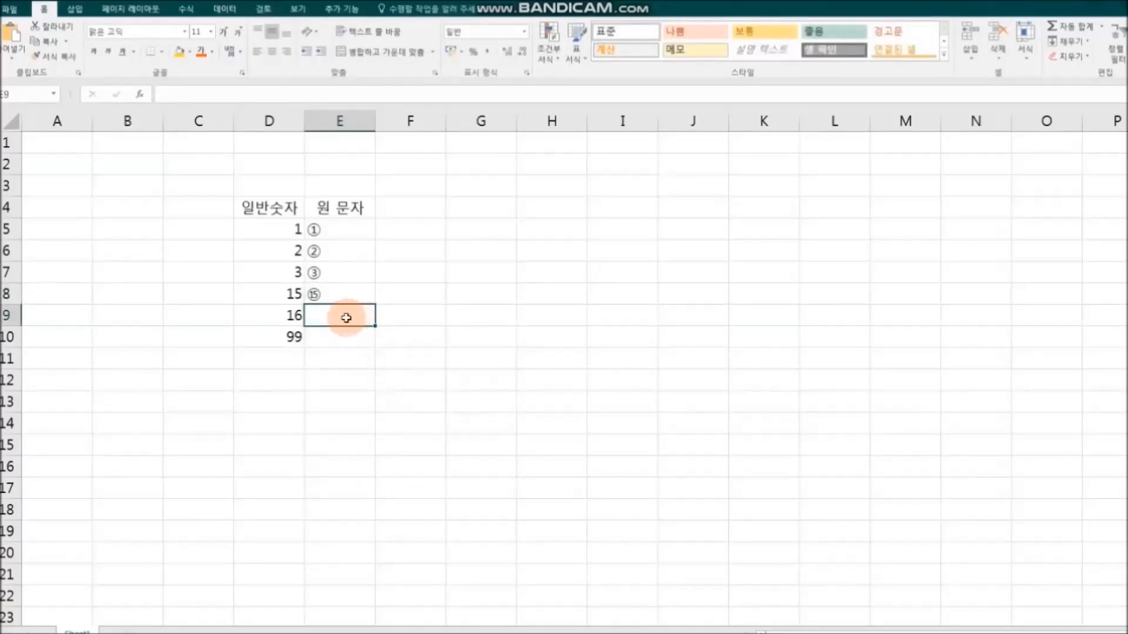
type("ㅇ")
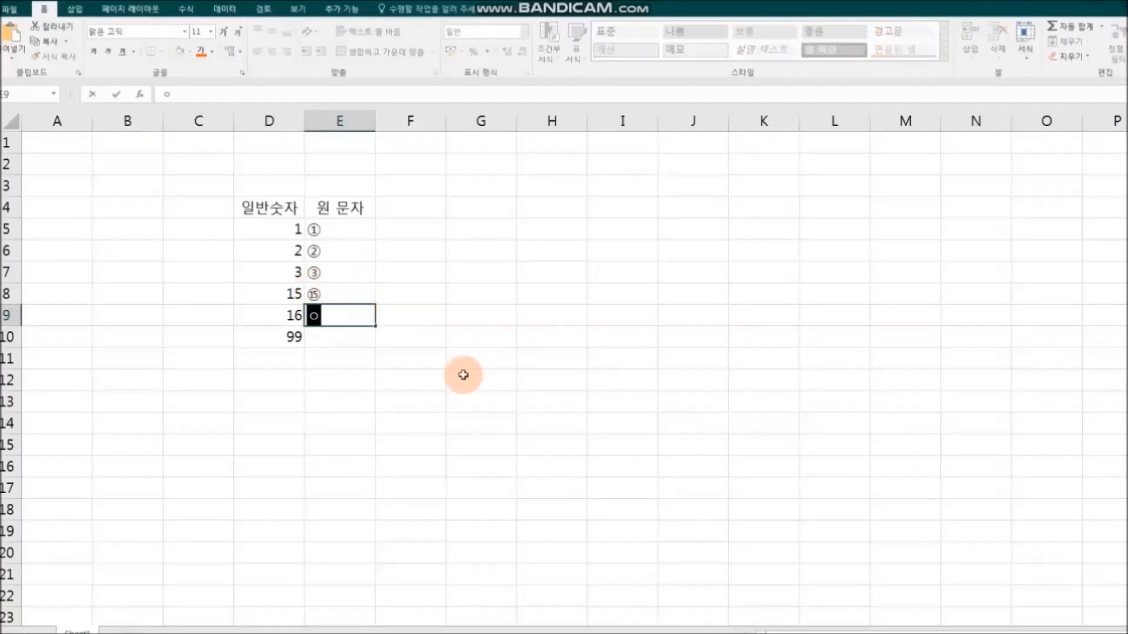
key("Hangul_Hanja")
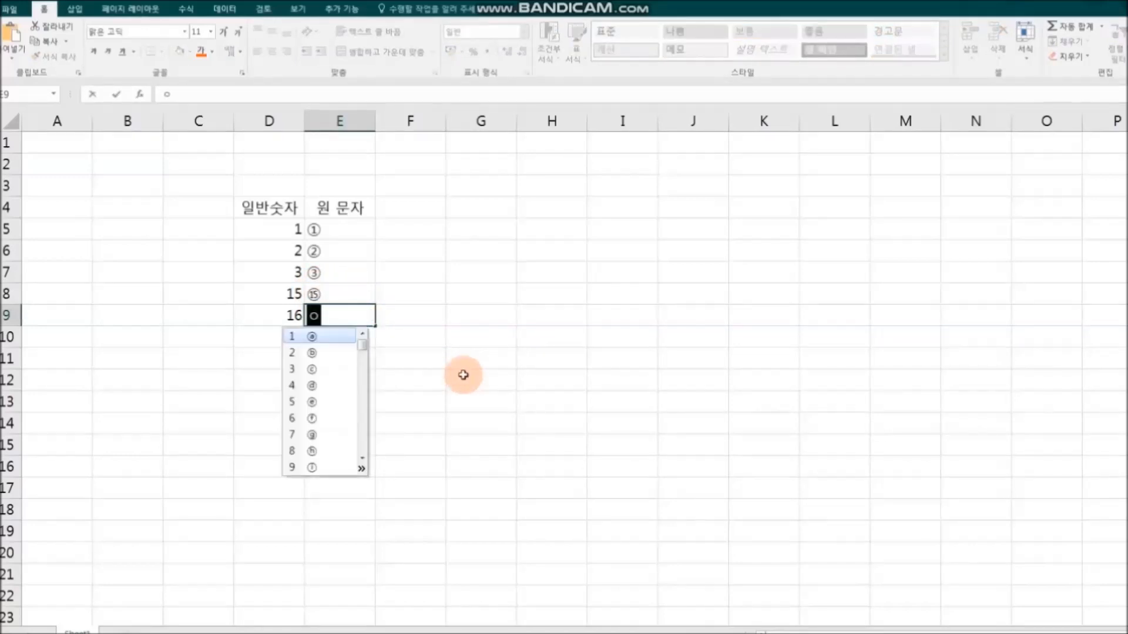
left_click(365, 468)
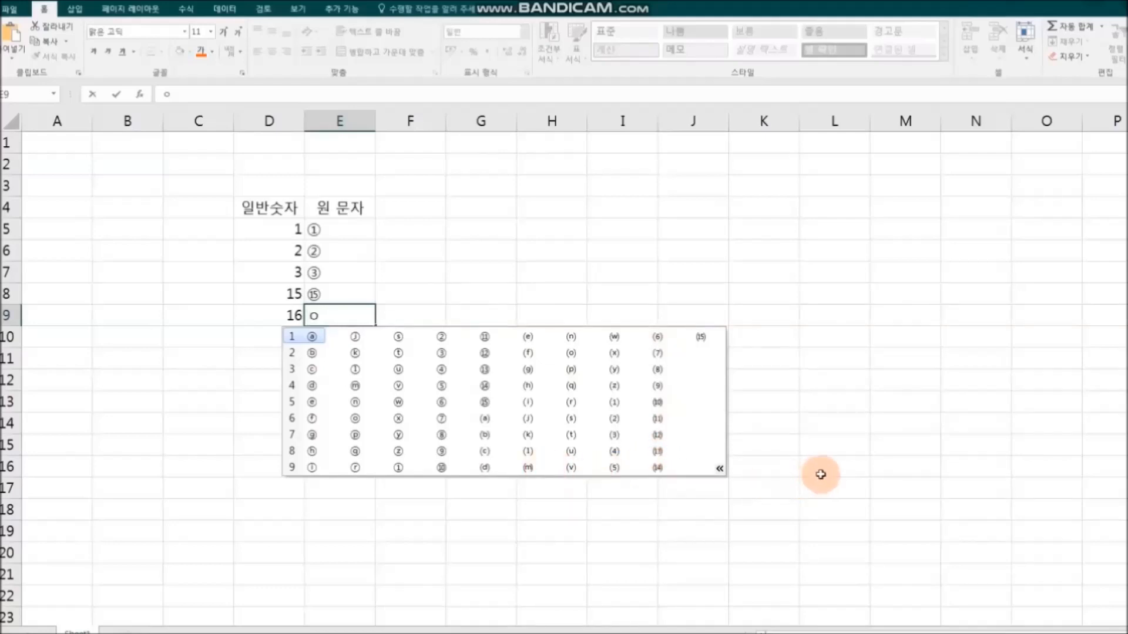
left_click(820, 475)
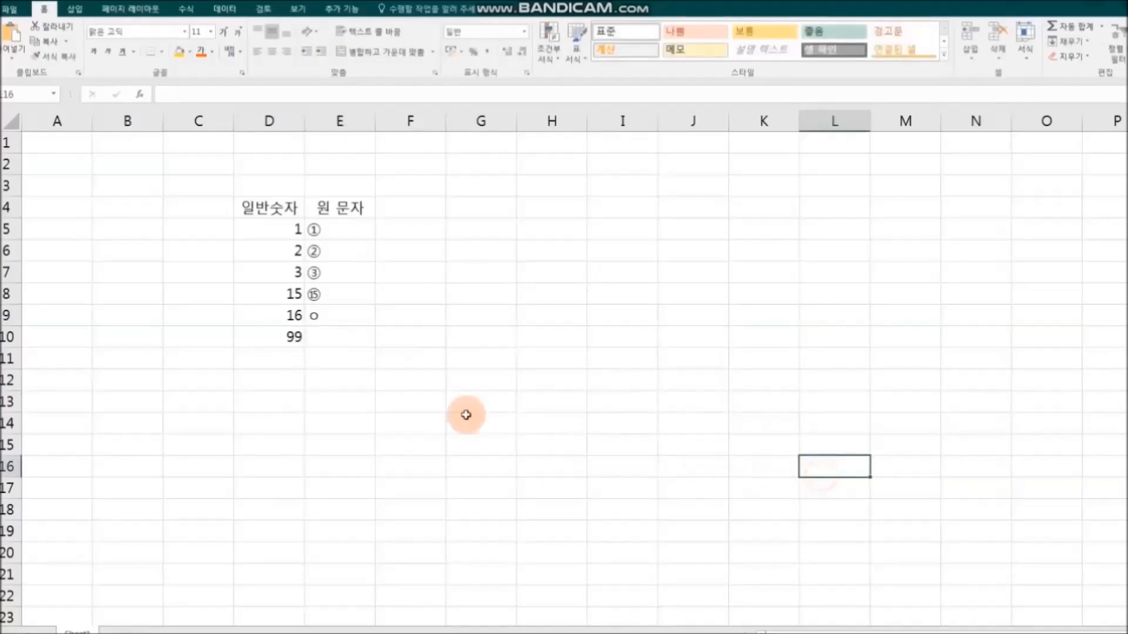
left_click(339, 321)
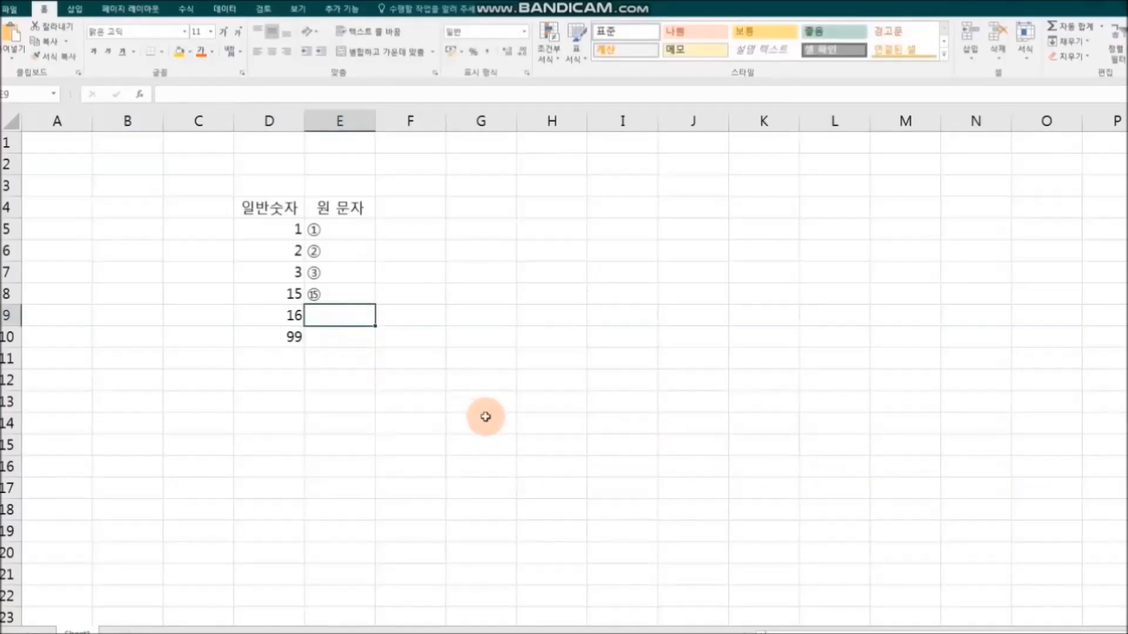
left_click(485, 417)
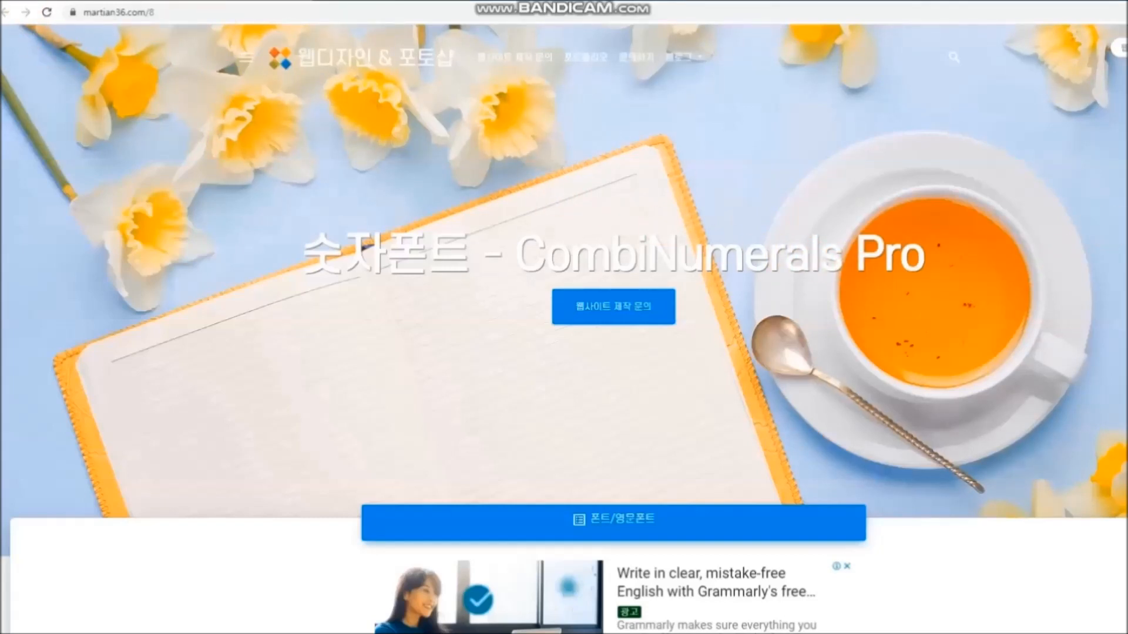
Step: In the browser, download the-fontsite_combinumerals.zip from the CombiNumerals Pro page and show the file in its folder
scroll(590, 301, "down", 10)
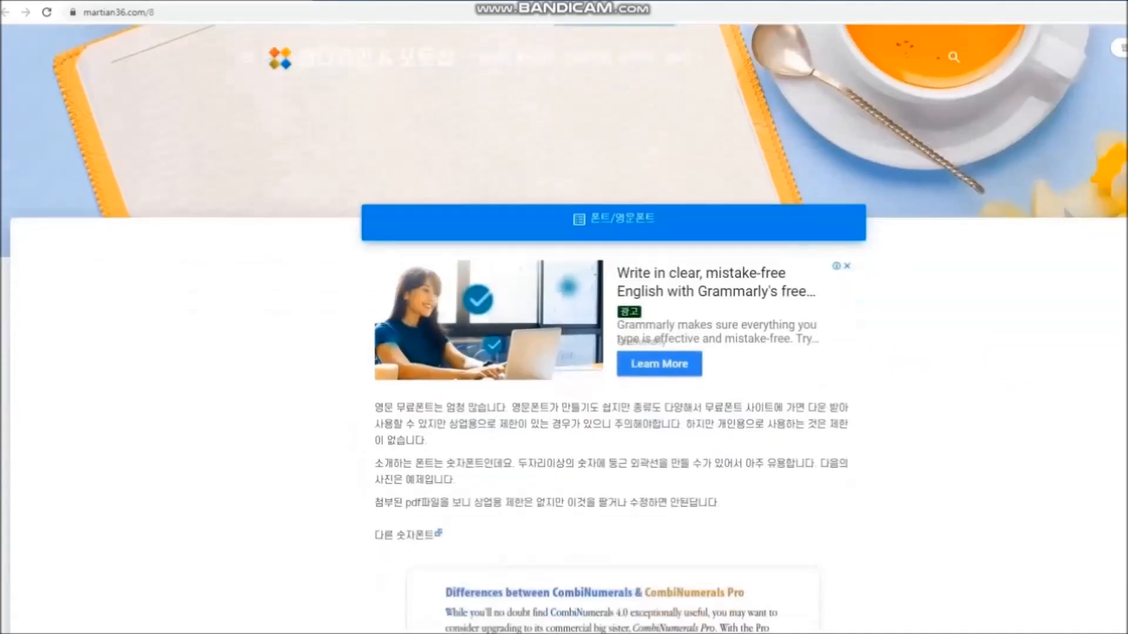
scroll(591, 299, "down", 5)
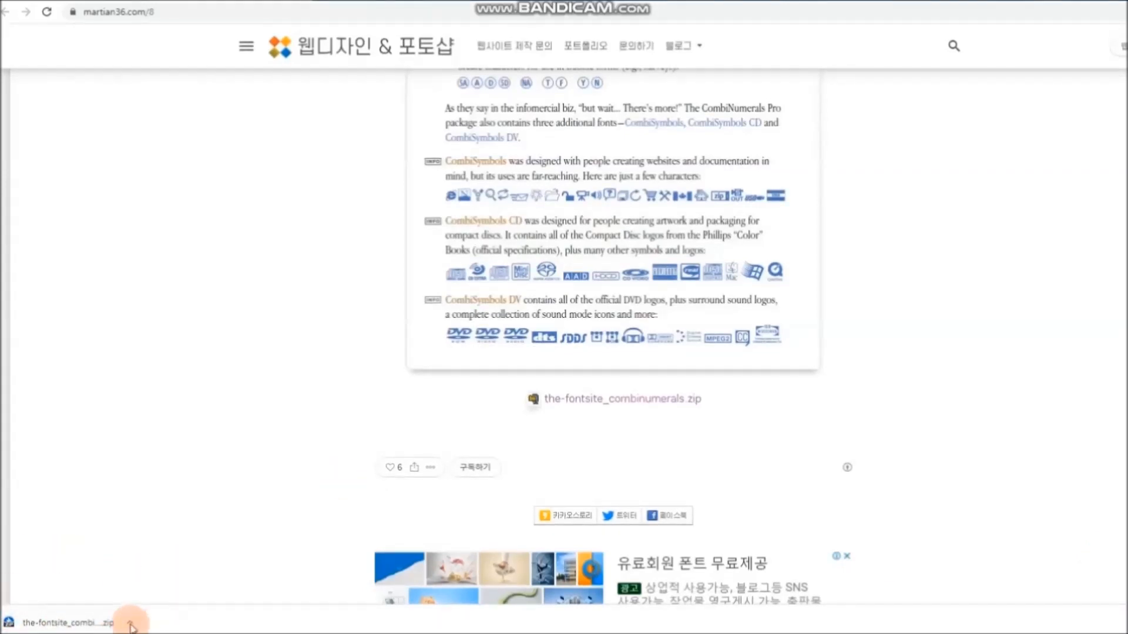
left_click(130, 624)
left_click(213, 582)
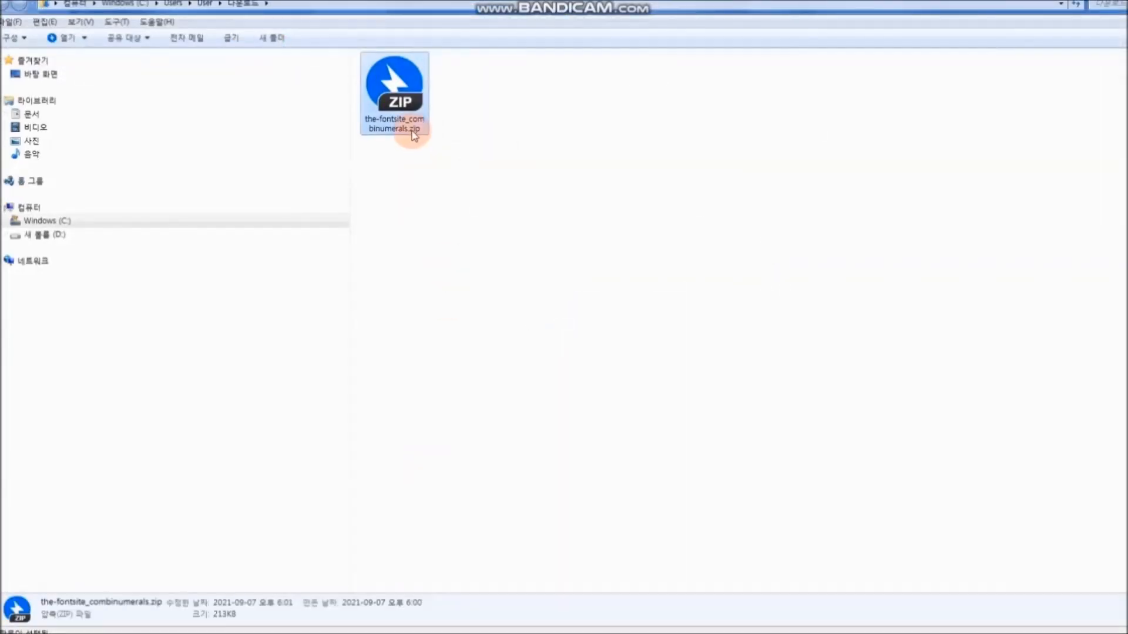
Step: Extract the-fontsite_combinumerals.zip into the current folder and close the extraction window
right_click(412, 125)
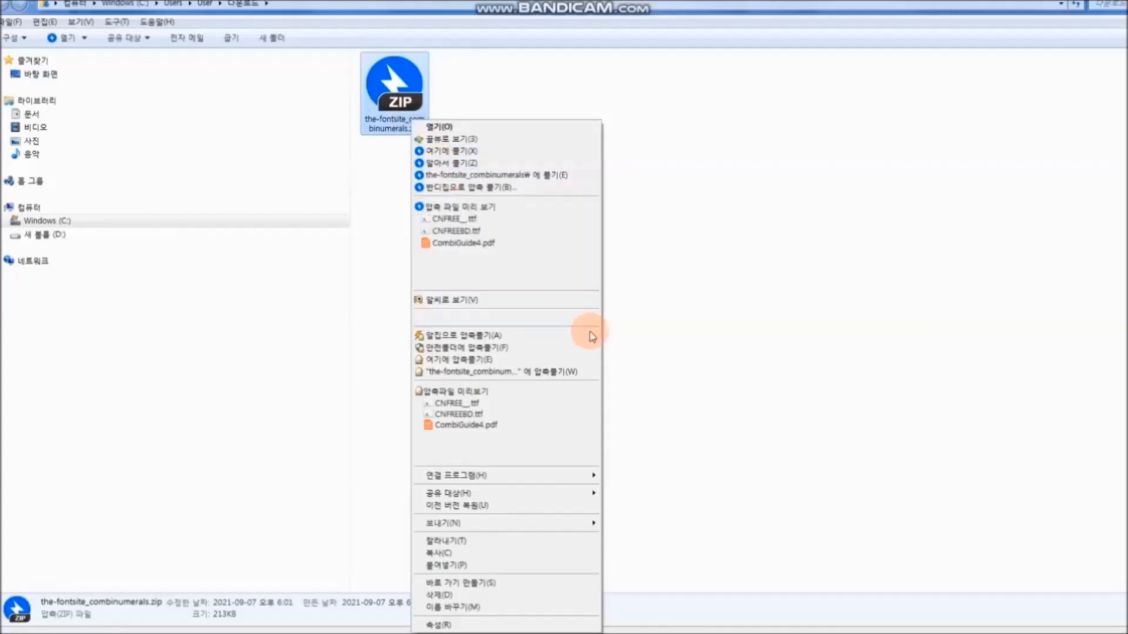
left_click(592, 363)
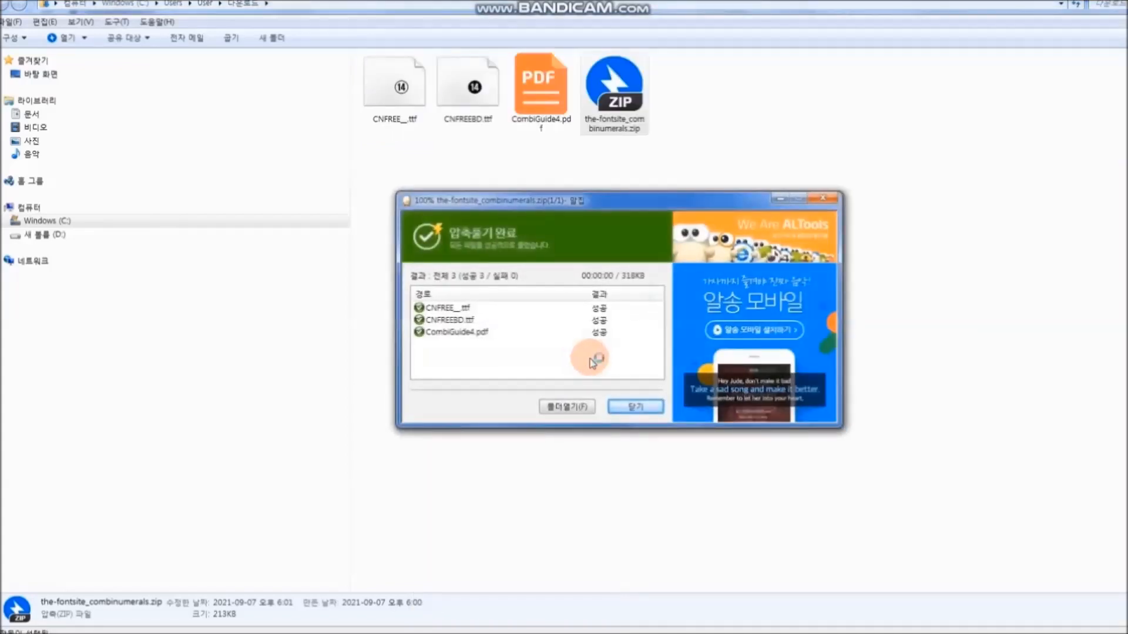
left_click(638, 405)
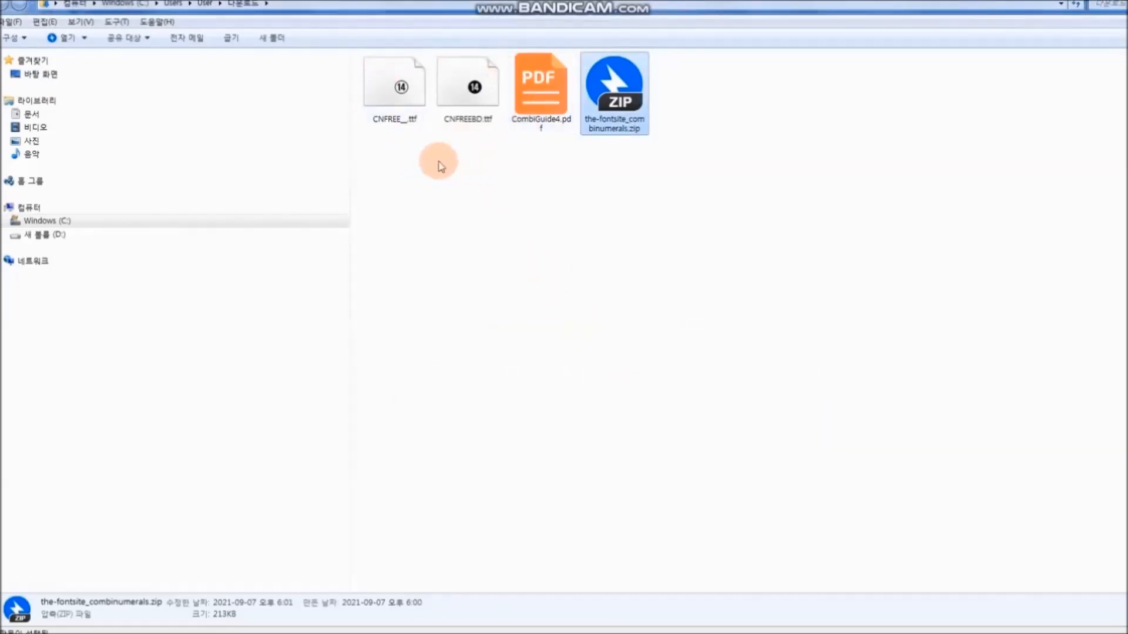
Step: Copy the two extracted font files, CNFREE__.ttf and CNFREEBD.ttf
left_click(396, 100)
left_click(477, 103)
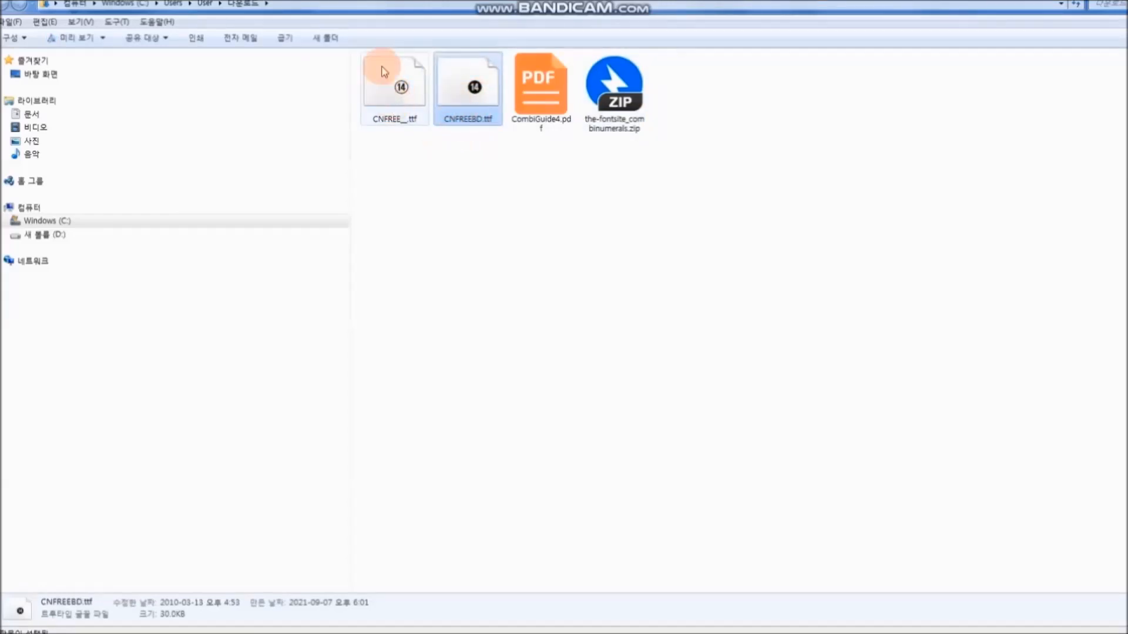
left_click(383, 96)
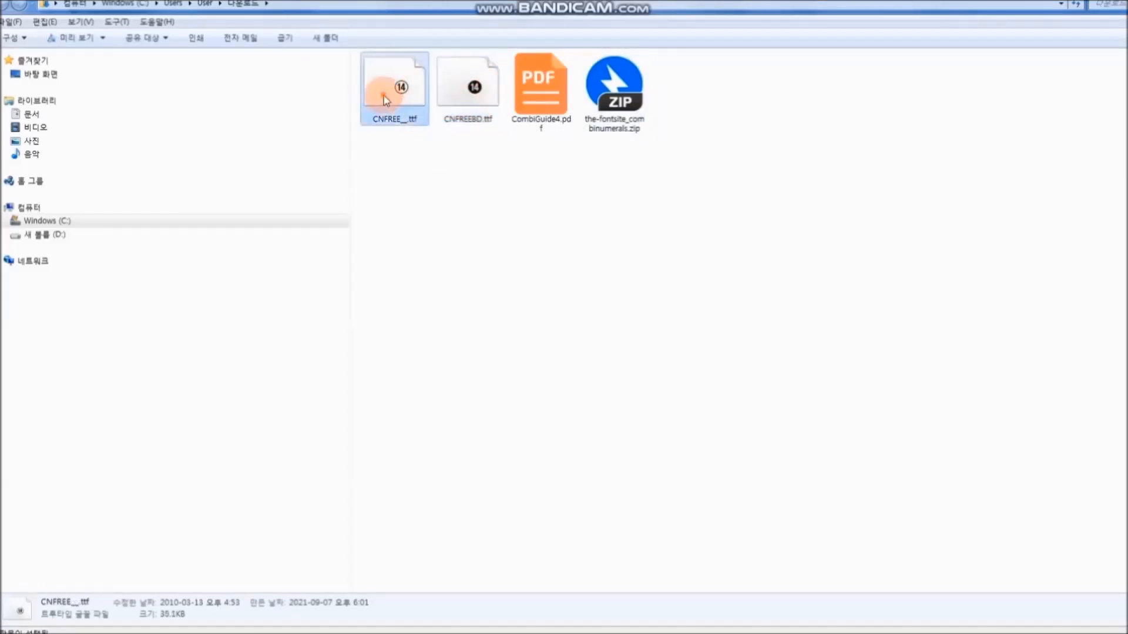
left_click(473, 108, "ctrl")
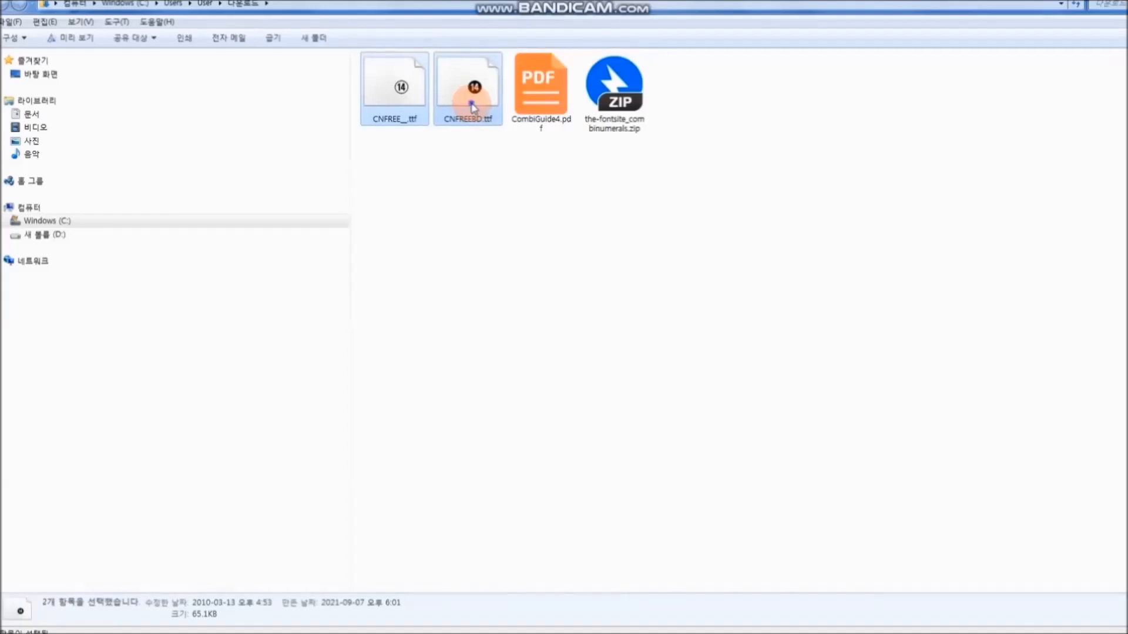
right_click(473, 107)
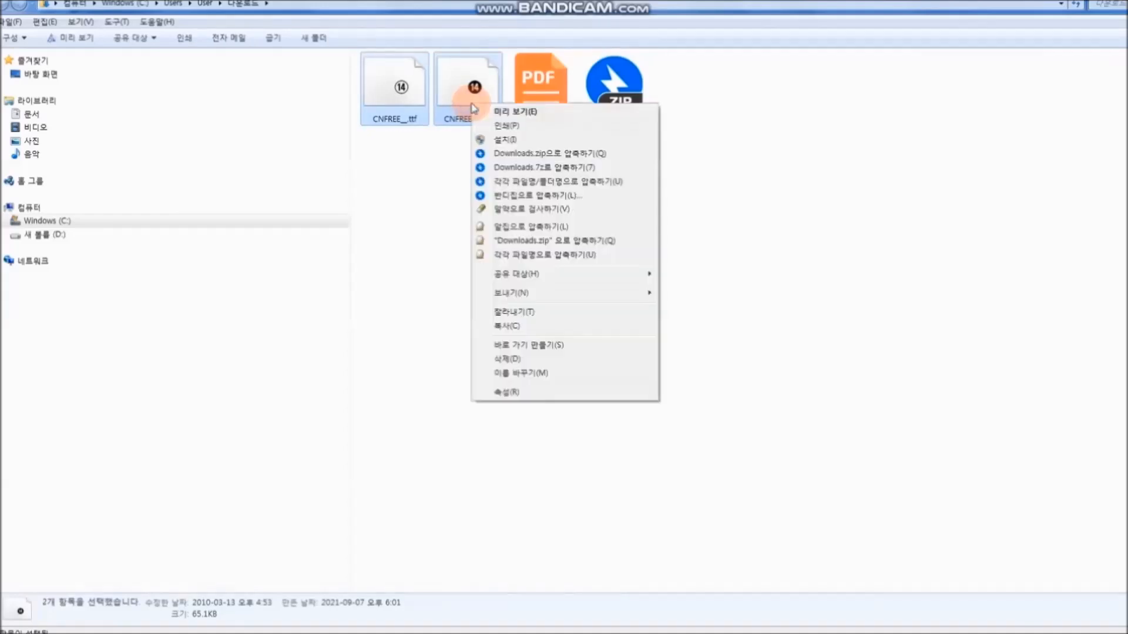
left_click(531, 327)
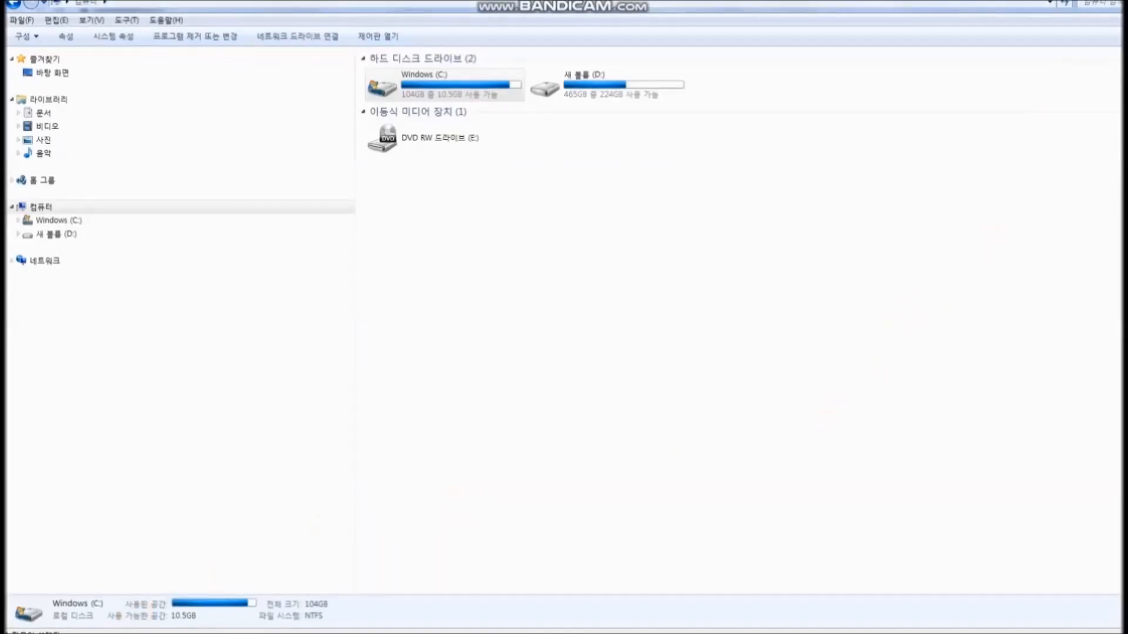
Step: Open the Fonts (글꼴) folder in the Windows Control Panel
key("super")
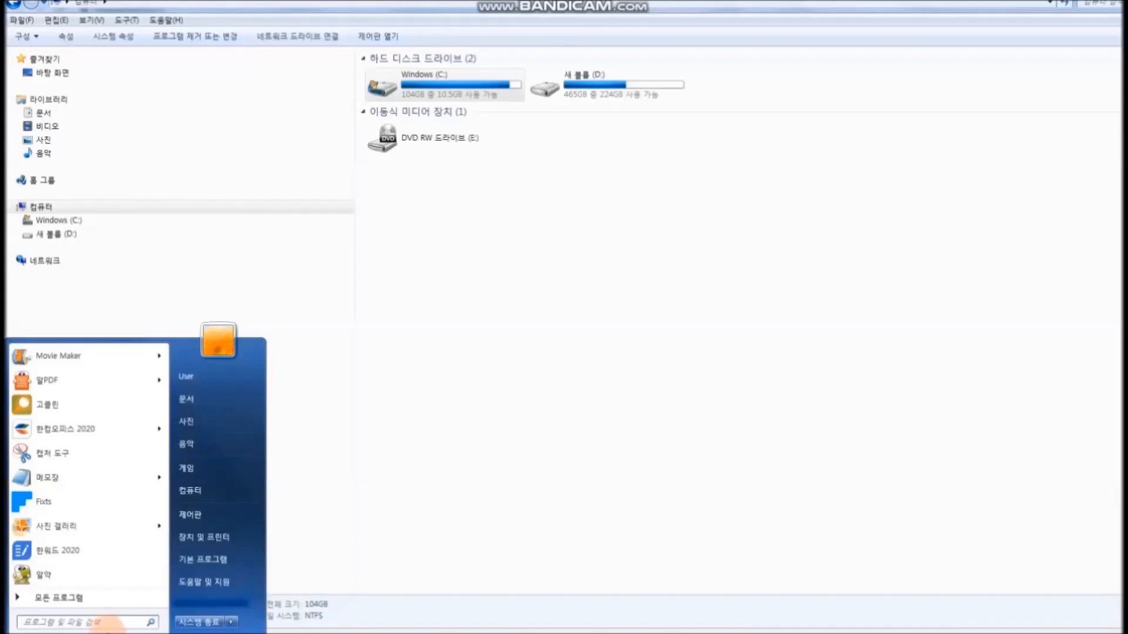
left_click(229, 515)
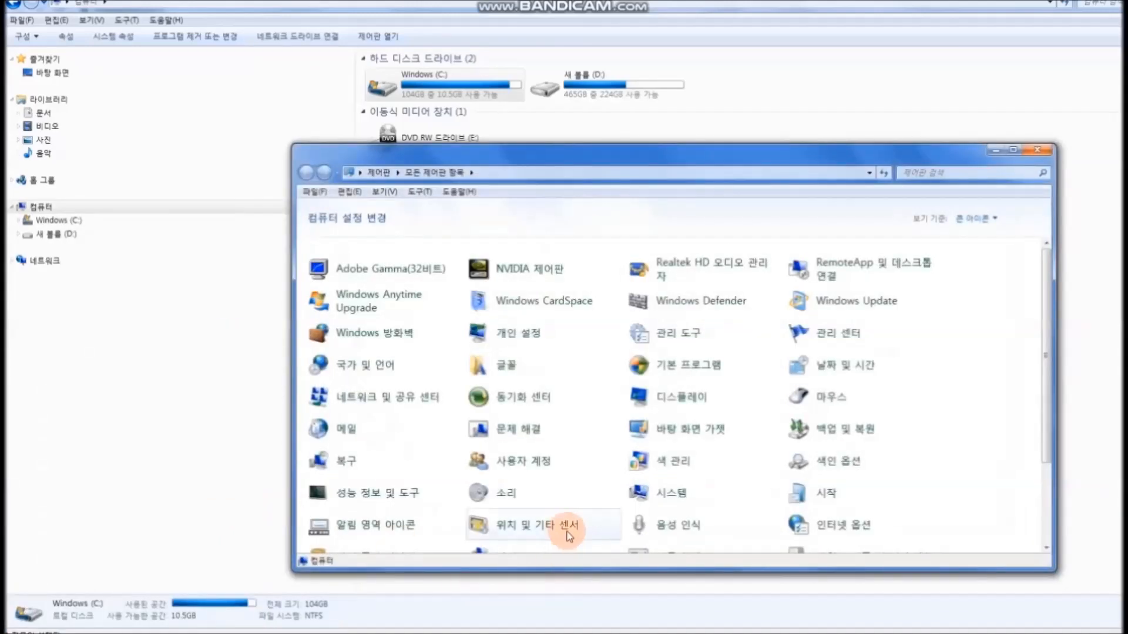
left_click(533, 373)
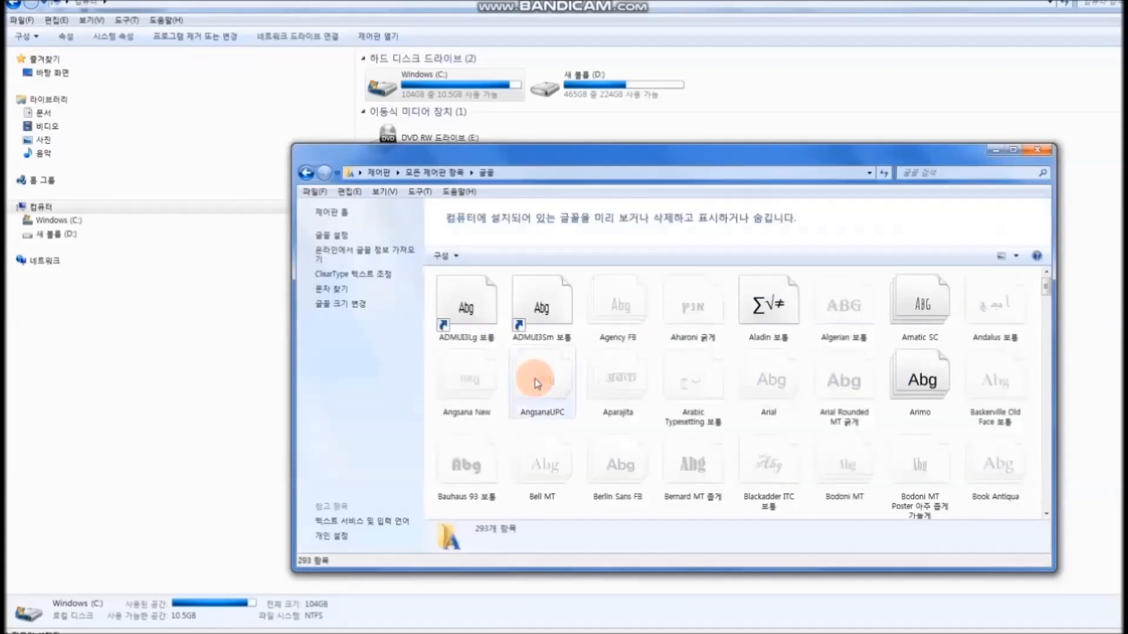
Step: Paste the copied font files into the Fonts (글꼴) folder and close its window
left_click_drag(865, 165, 771, 100)
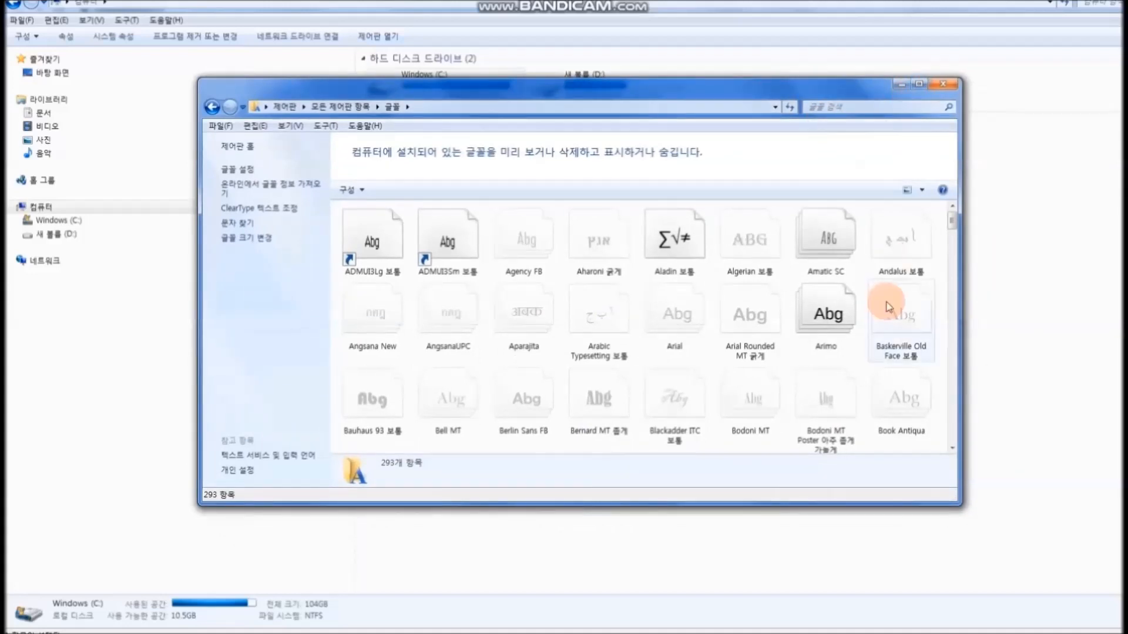
left_click_drag(952, 221, 952, 438)
right_click(768, 421)
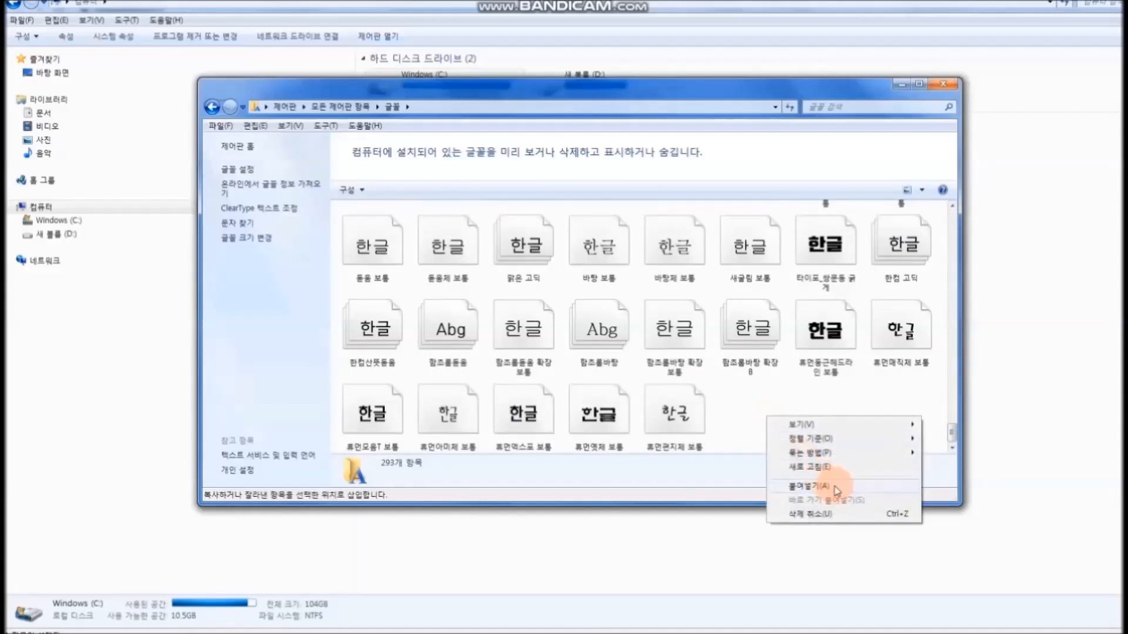
left_click(834, 487)
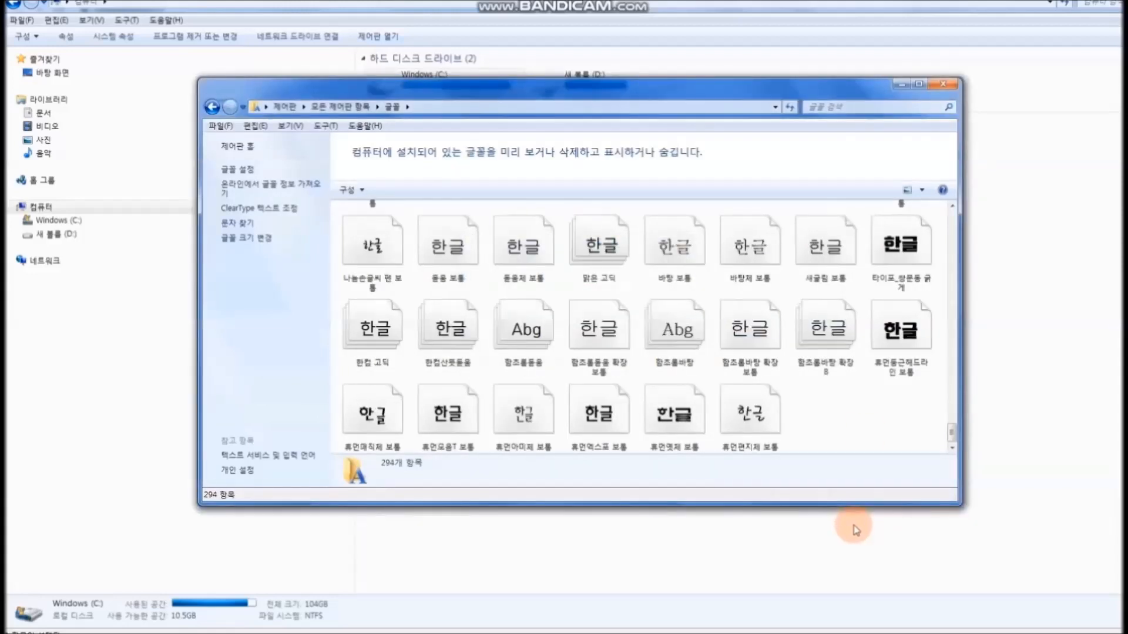
left_click(943, 84)
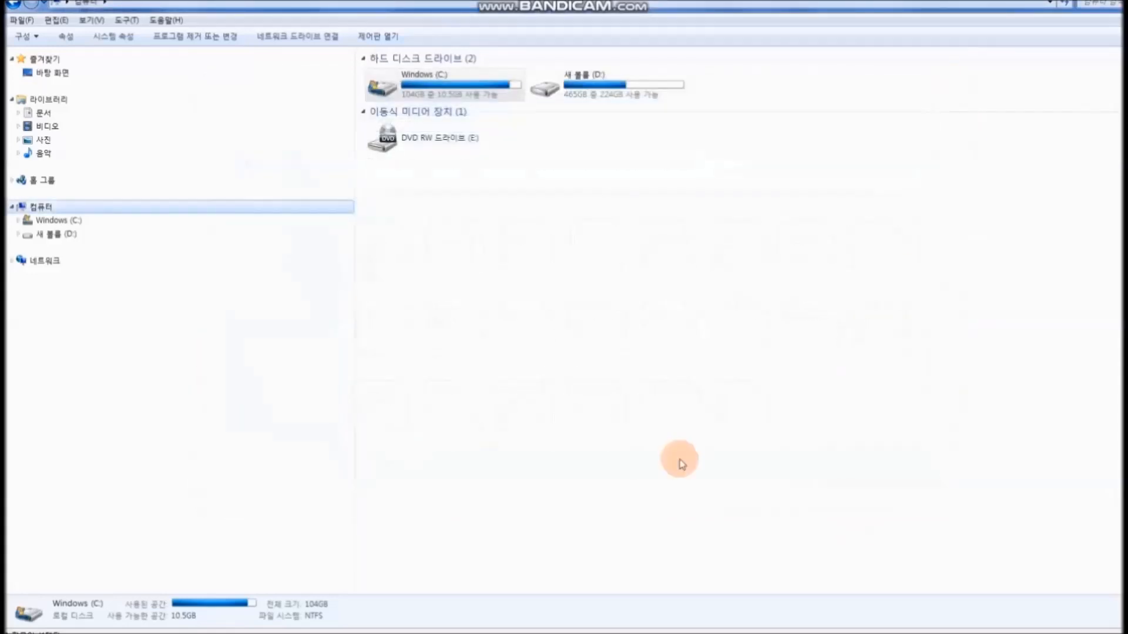
Step: Switch to Excel and set the font of cell E9, beside the number 16, to CombiNumerals
left_click(412, 633)
left_click(345, 306)
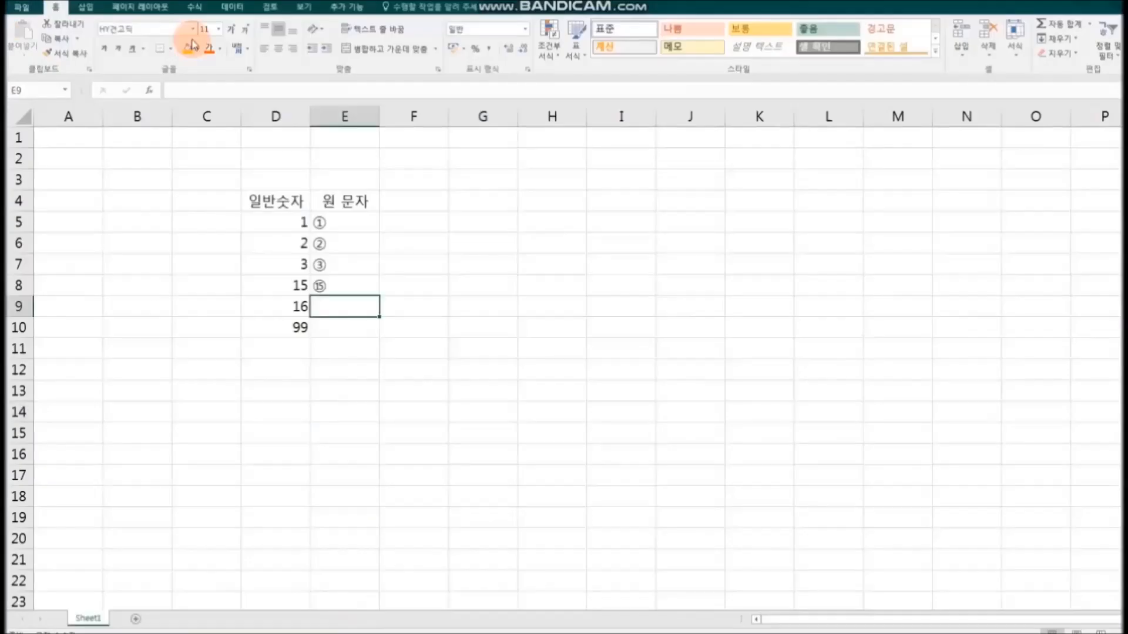
left_click(194, 28)
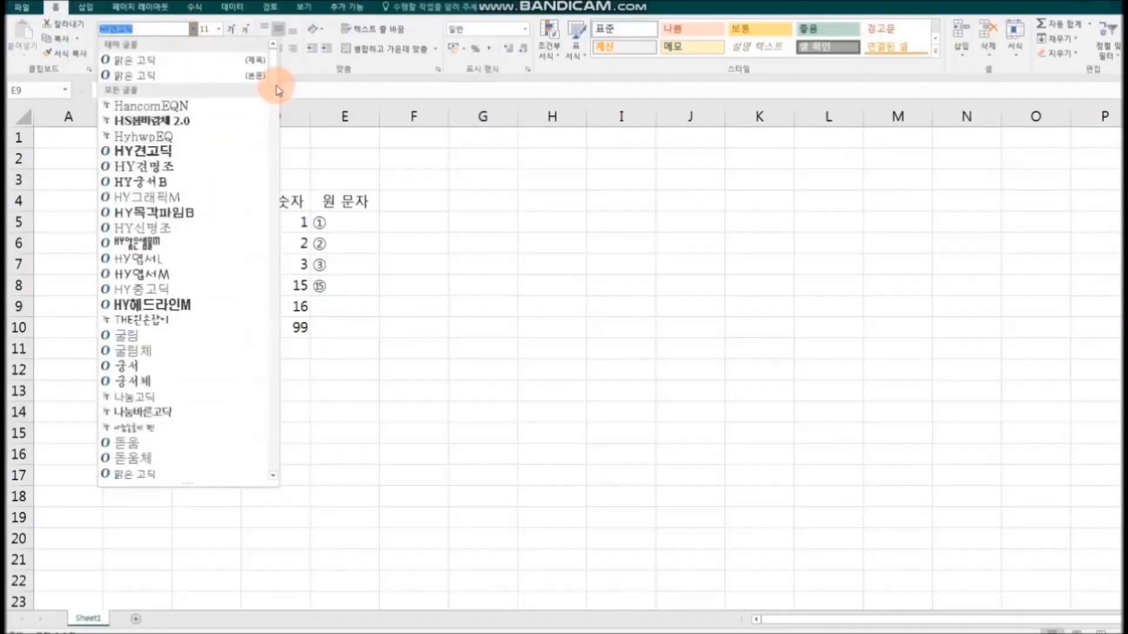
left_click_drag(273, 67, 266, 222)
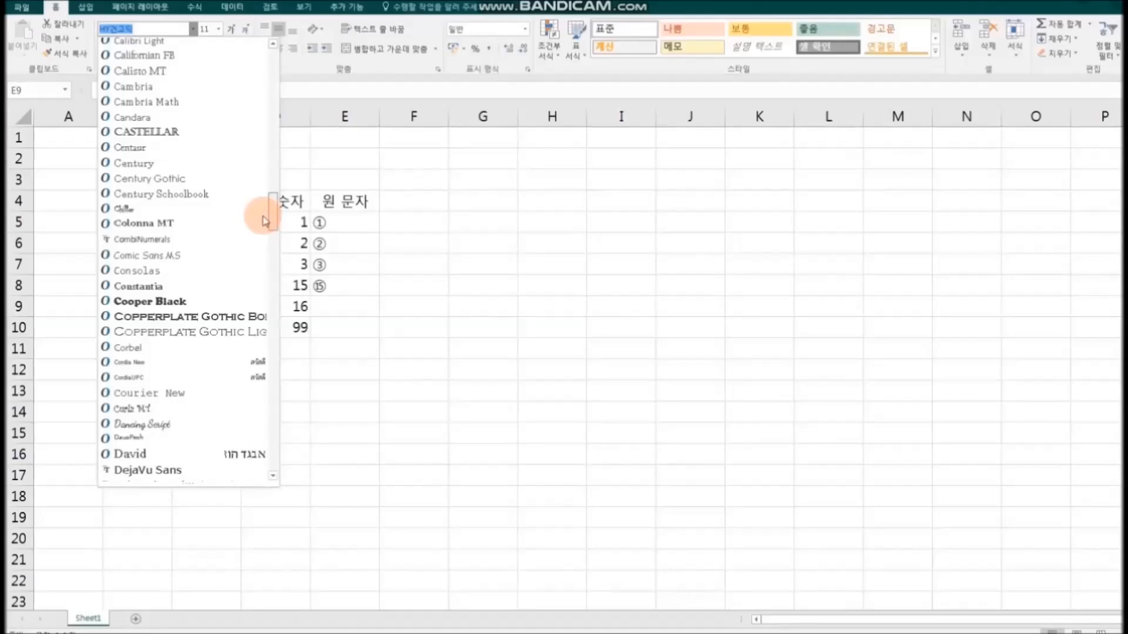
left_click(212, 240)
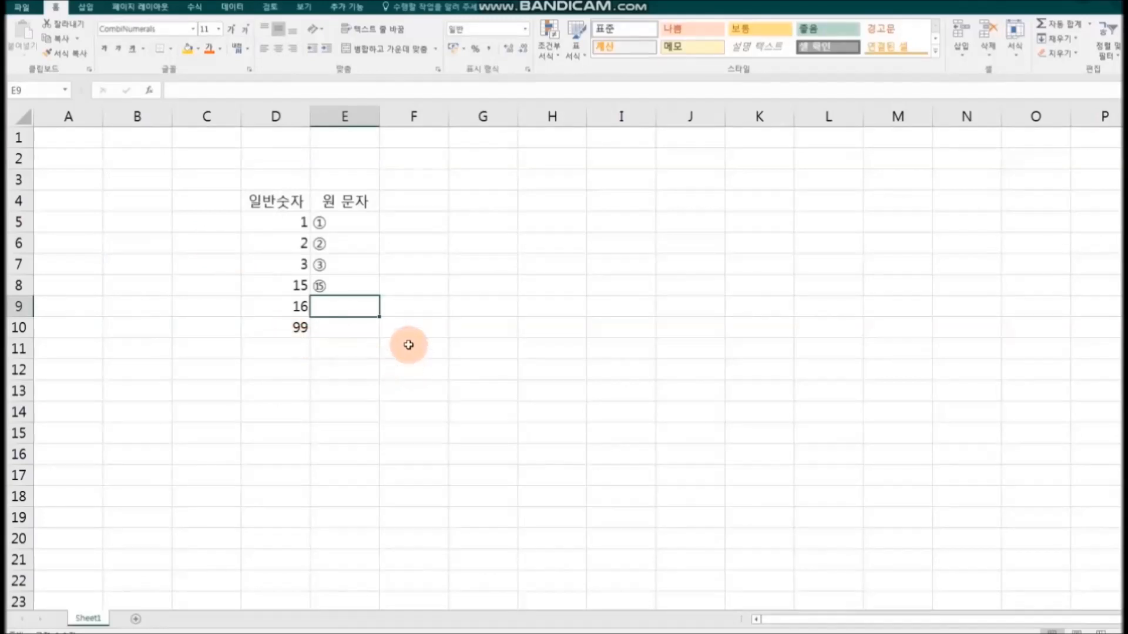
Step: Enter 1^ in cell E9 to produce the circled number 16
type("1^")
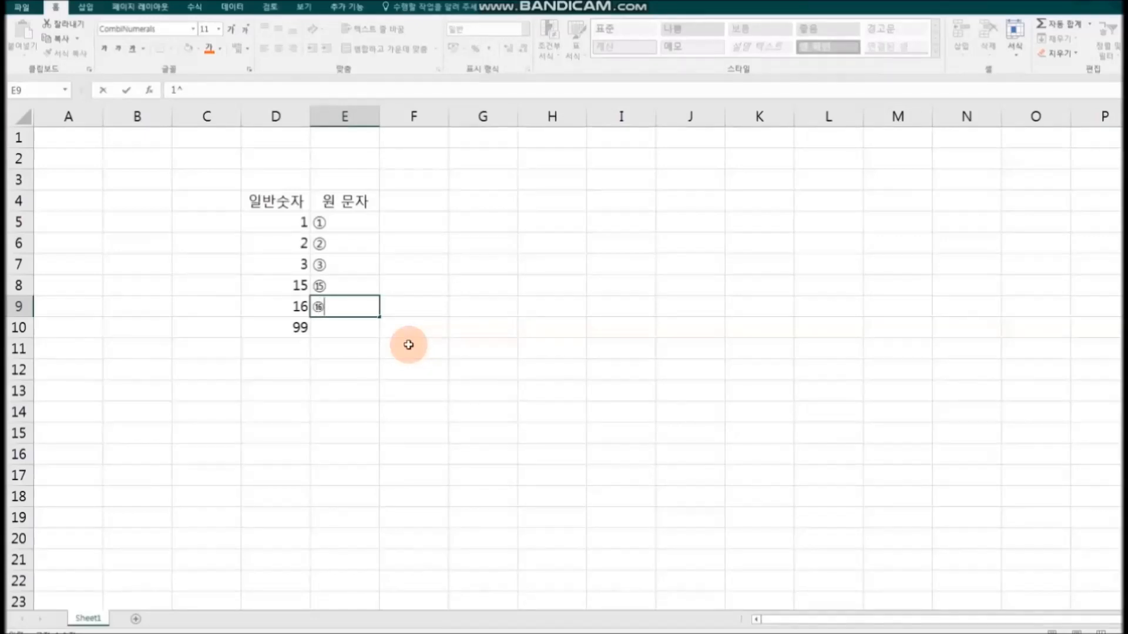
type("6")
key("Return")
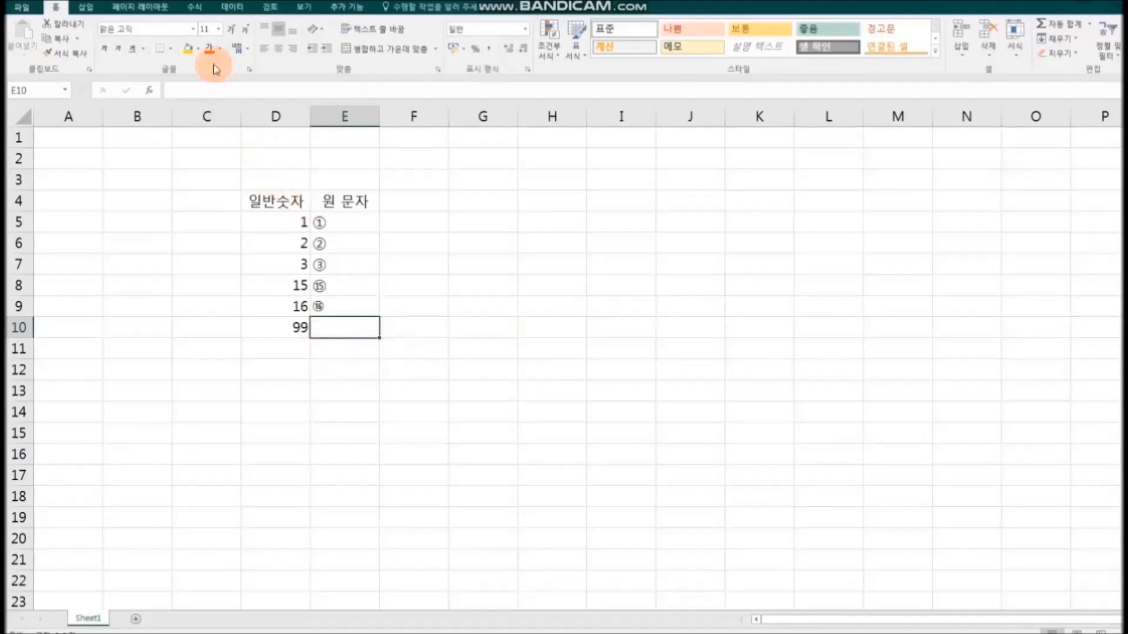
Step: Set the font of cell E10 to CombiNumerals and enter 9( there to produce the circled number 99
left_click(193, 28)
left_click_drag(275, 74, 277, 215)
left_click(223, 262)
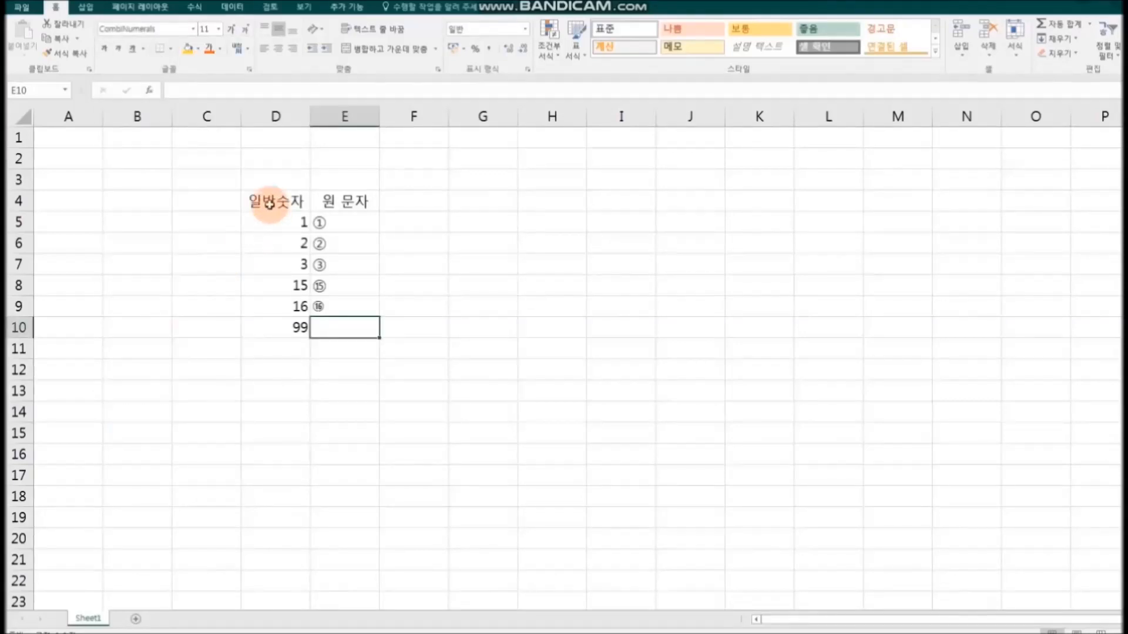
type("9(")
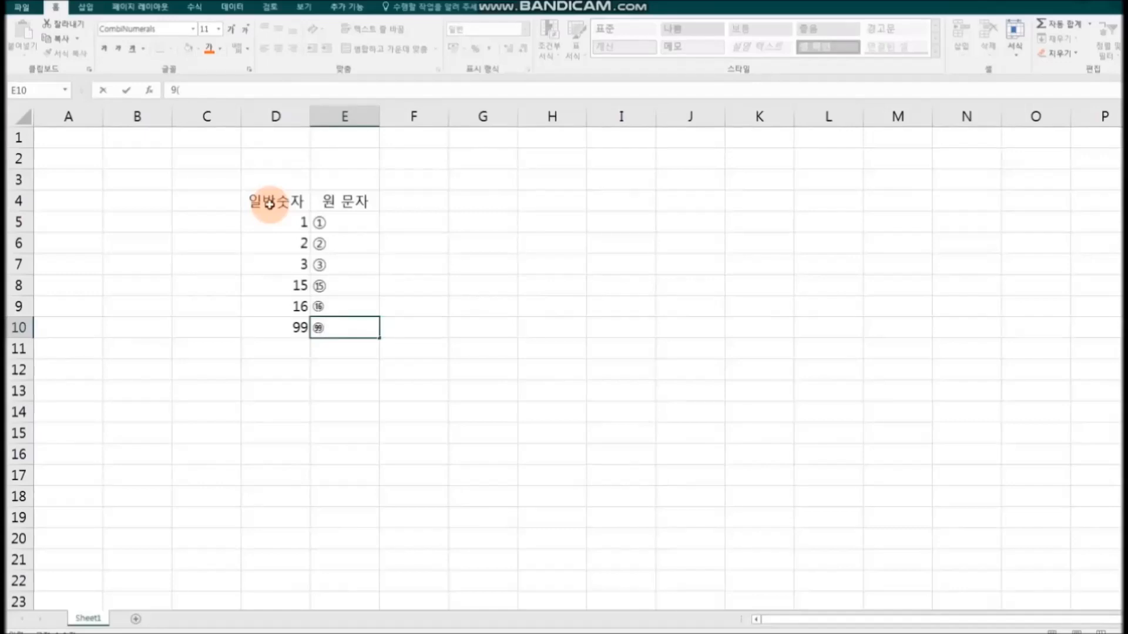
key("Return")
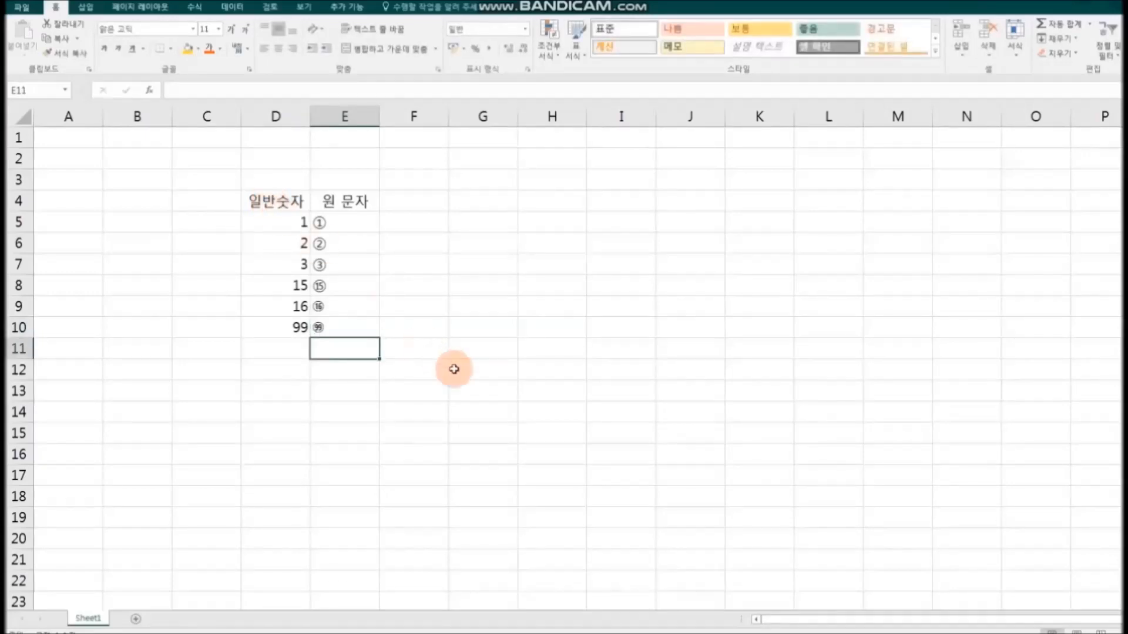
left_click(519, 407)
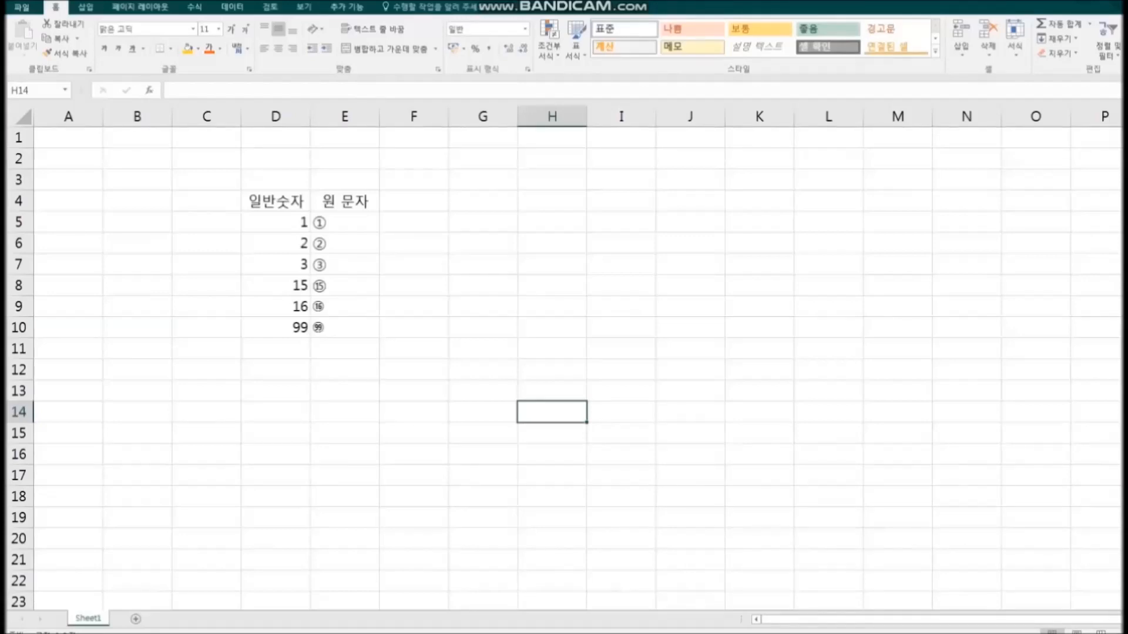
Step: Set the font size of the circled numbers in E9:E10 to 14
left_click(347, 327)
left_click_drag(355, 301, 355, 321)
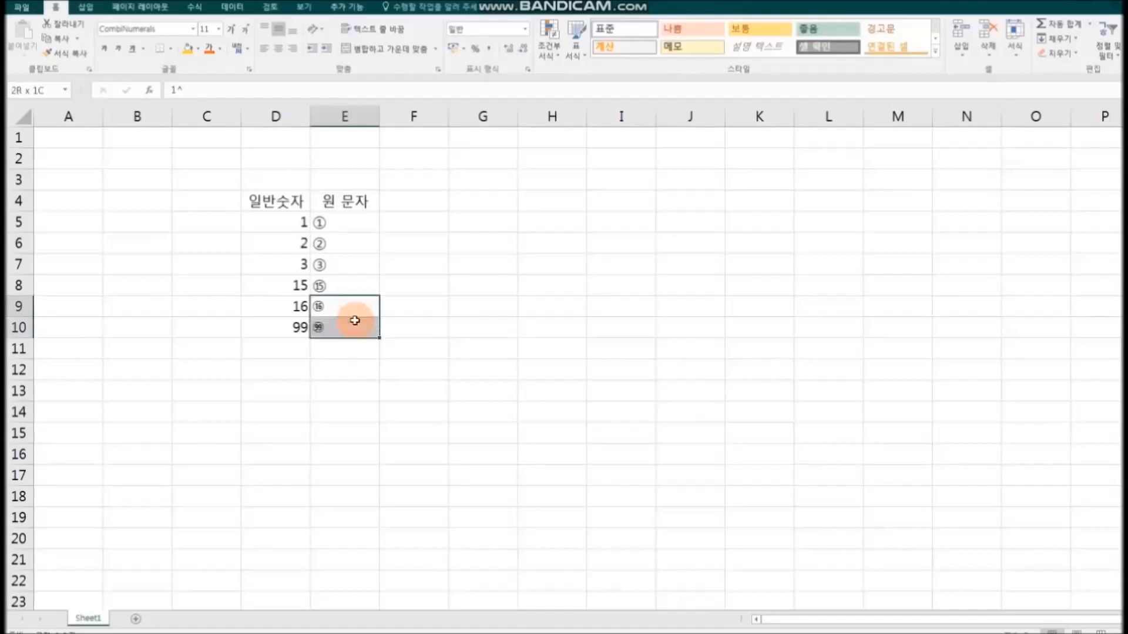
left_click(219, 29)
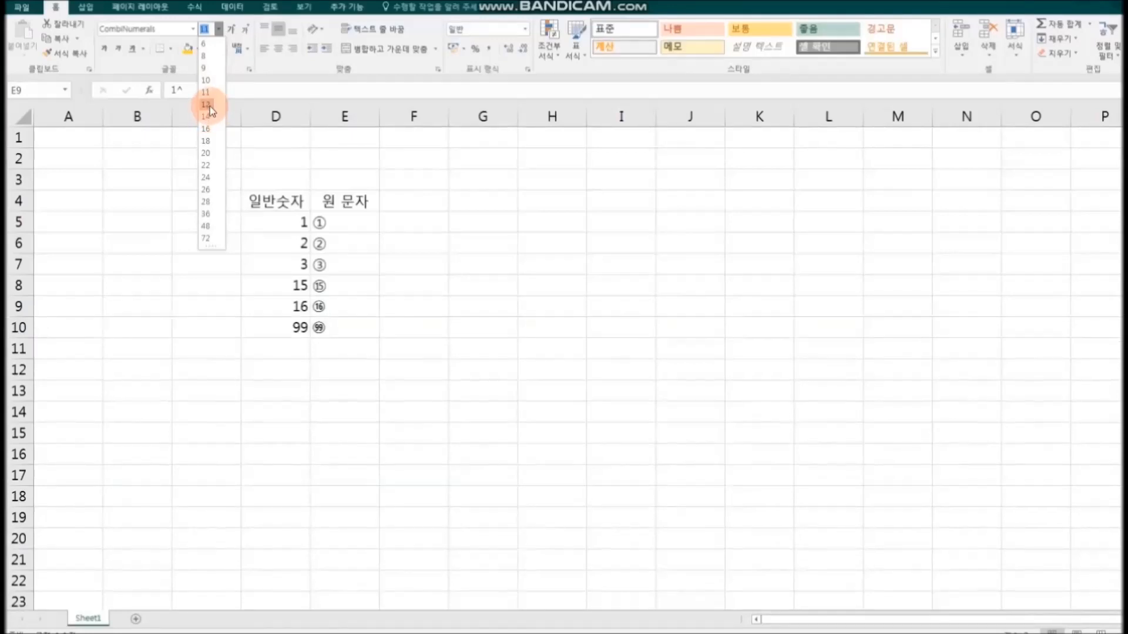
left_click(211, 119)
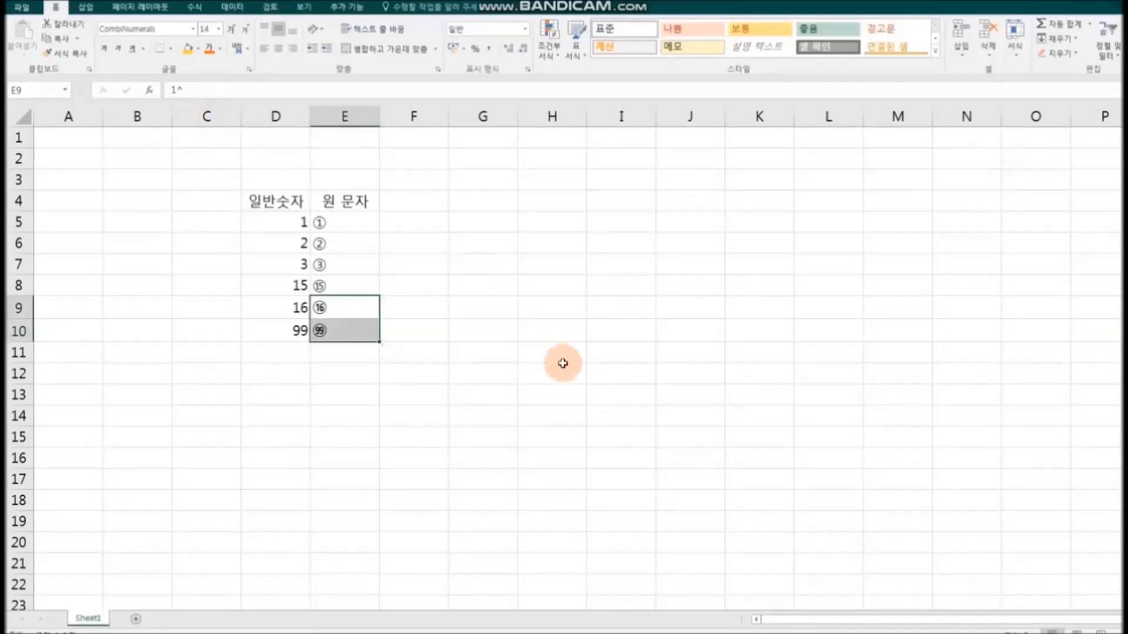
left_click(560, 367)
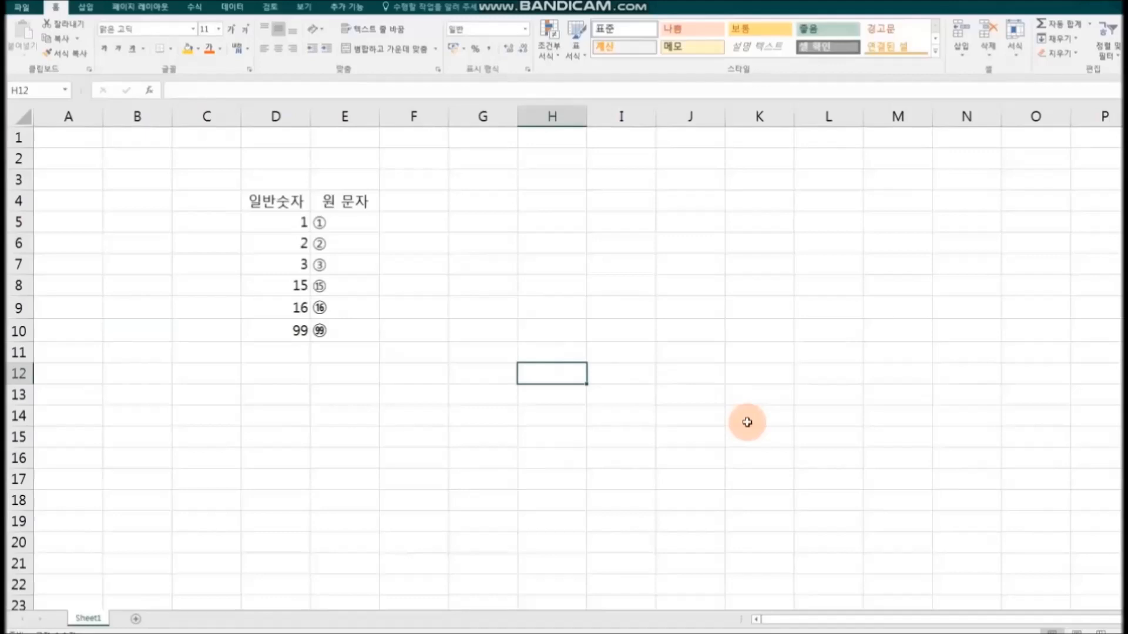
left_click_drag(363, 223, 360, 327)
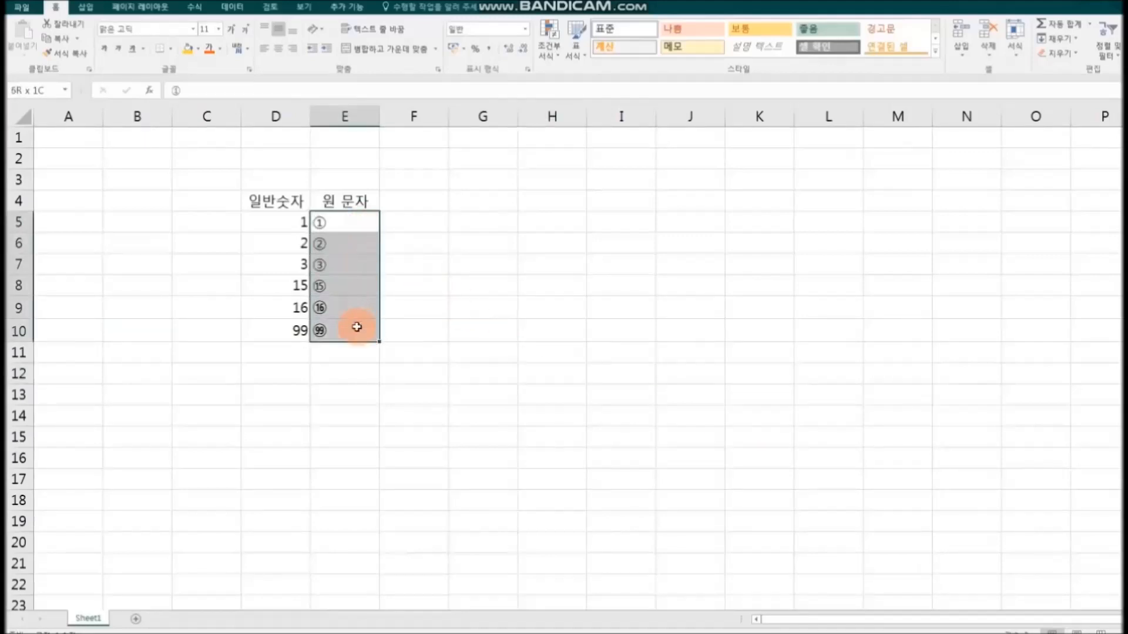
left_click(763, 385)
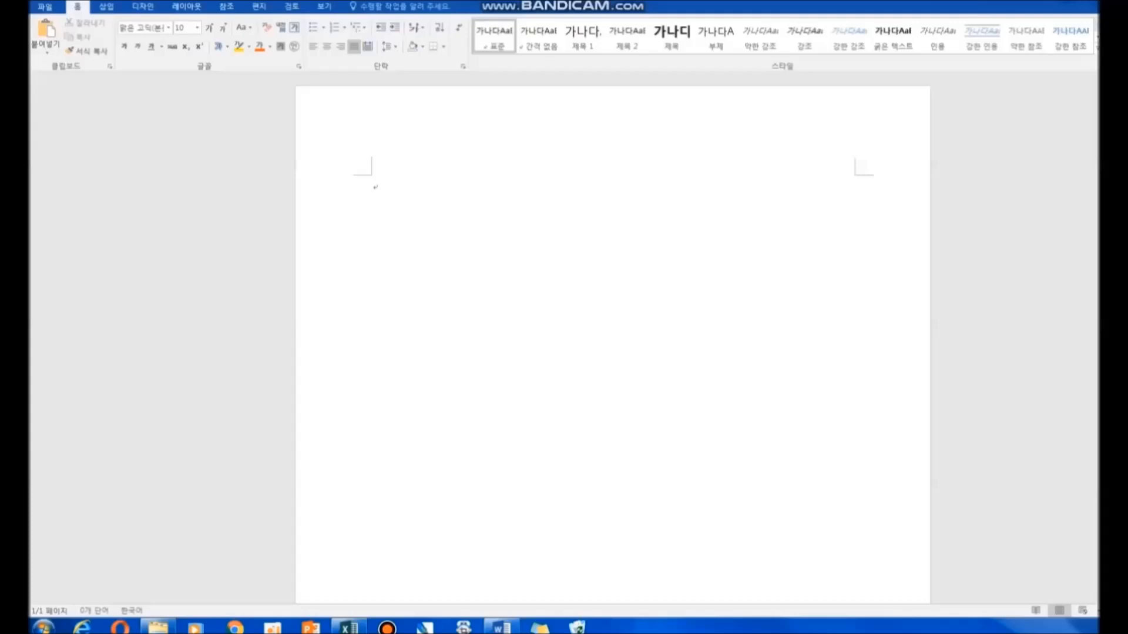
Step: In the blank Word document, insert 22 as a circled character (원 문자) using the shrink-text style (문자를 작게)
left_click(389, 194)
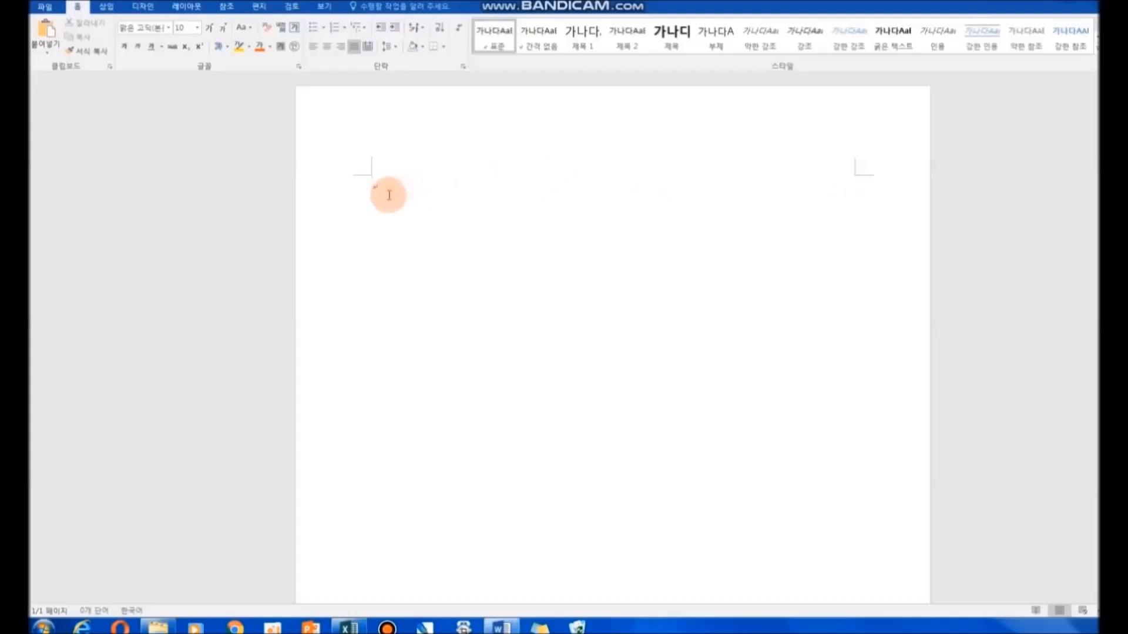
left_click(295, 49)
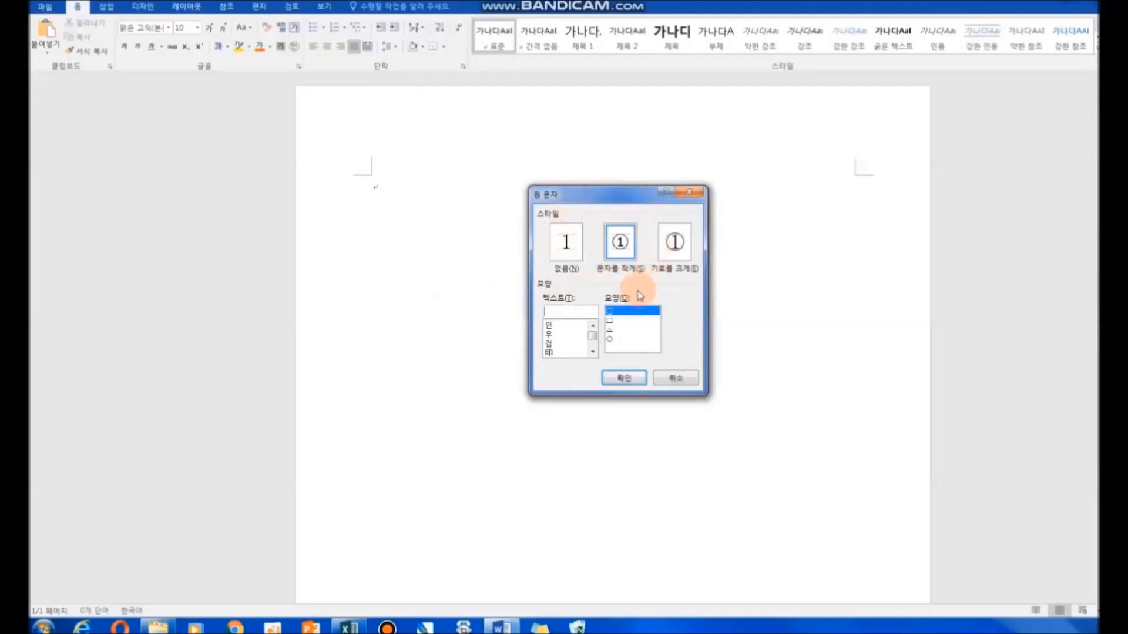
type("22")
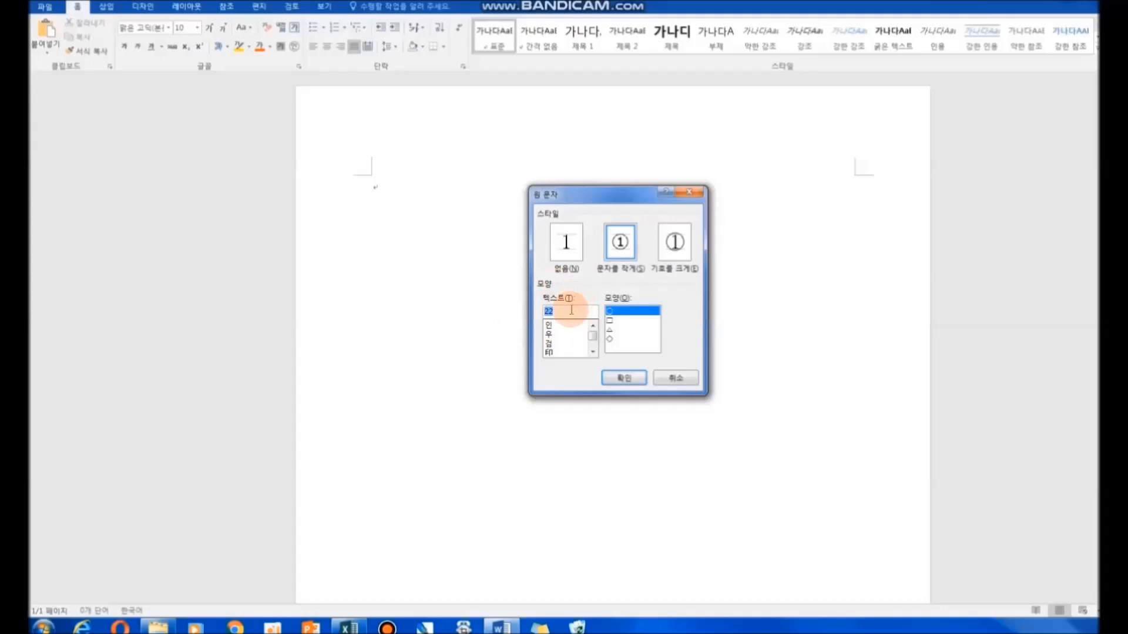
left_click(634, 378)
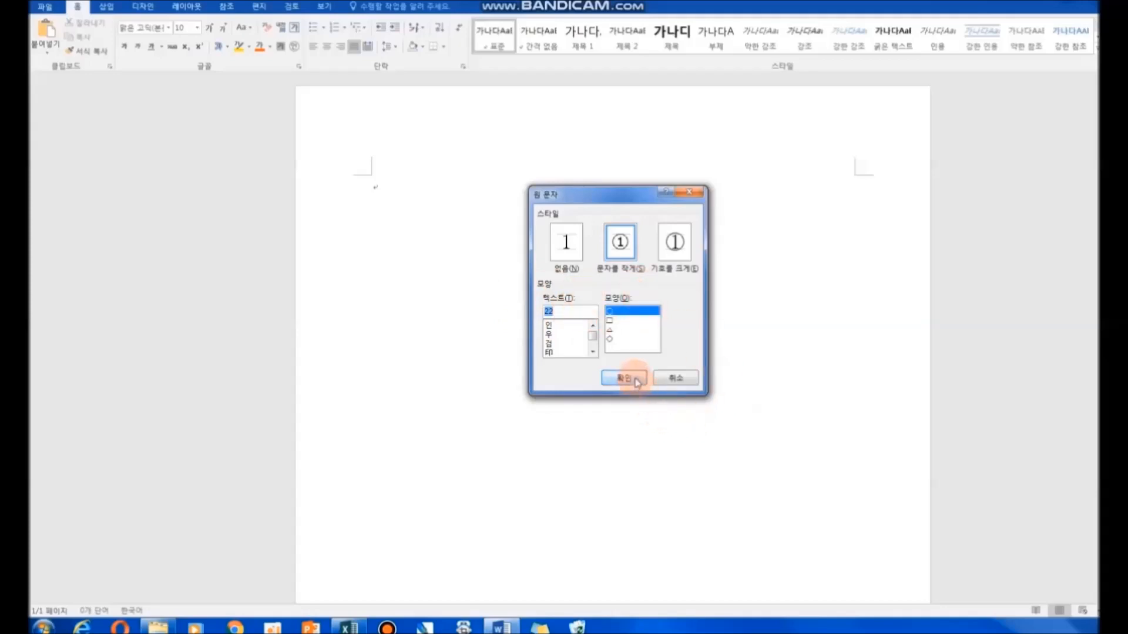
Step: Copy the circled 22 from the Word document
double_click(376, 187)
right_click(377, 186)
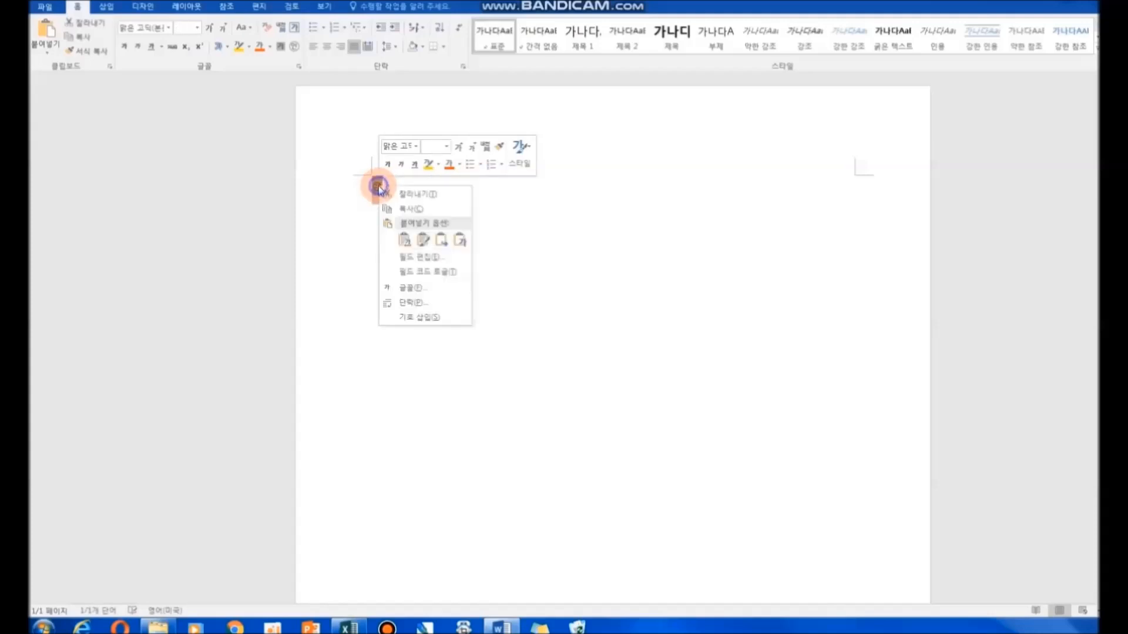
left_click(411, 210)
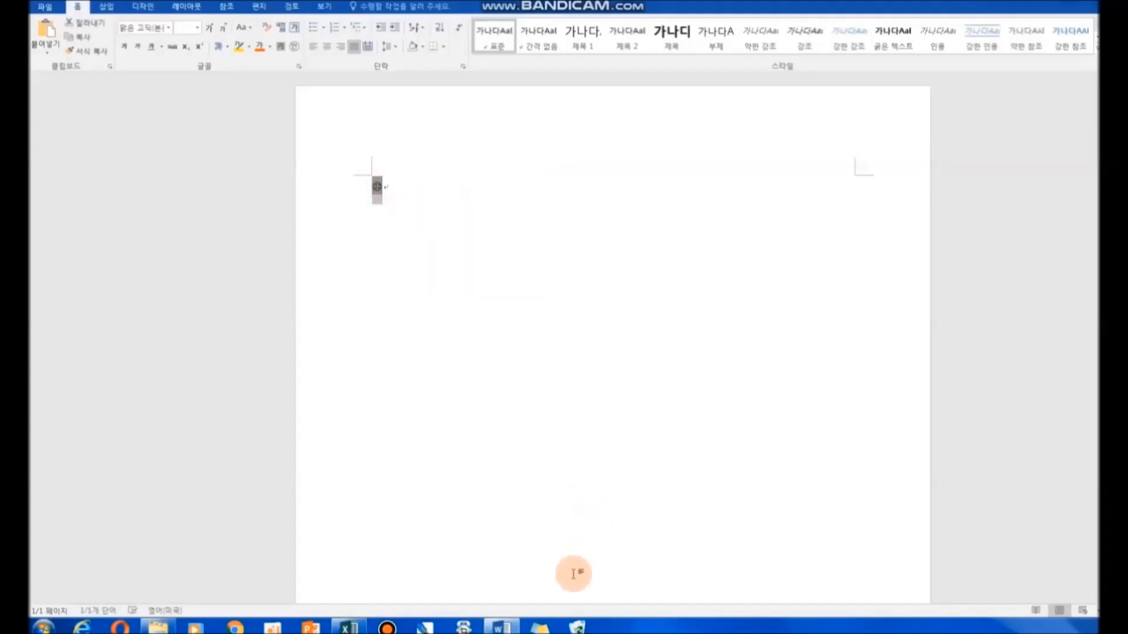
Step: Switch to Excel and paste the copied character into E5 keeping source formatting, and into E6 matching destination formatting
left_click(349, 626)
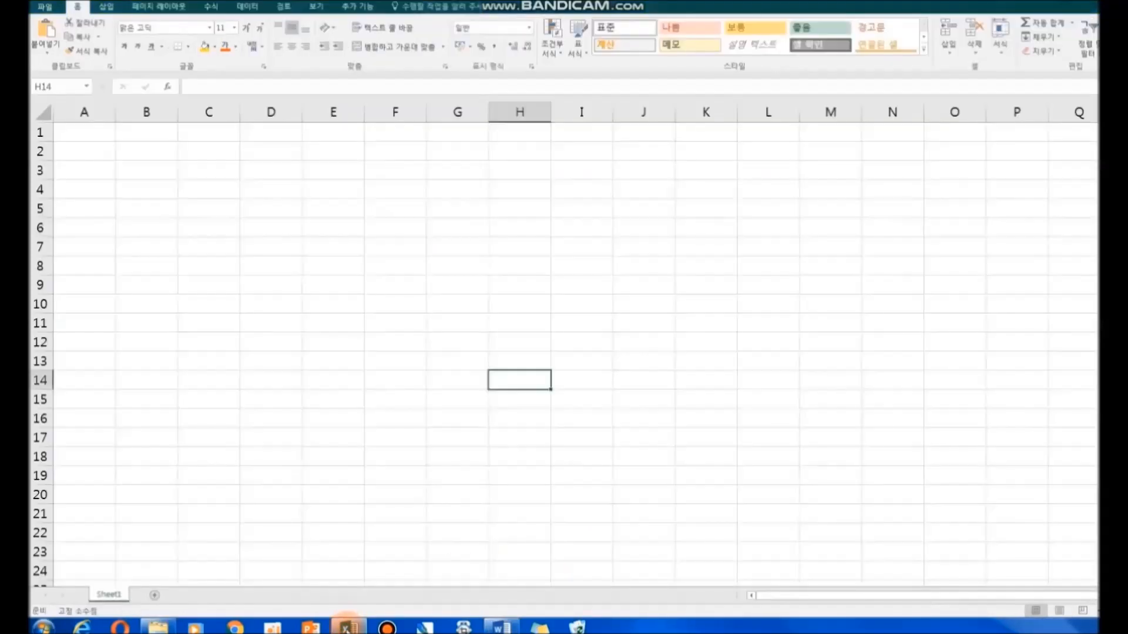
left_click(330, 210)
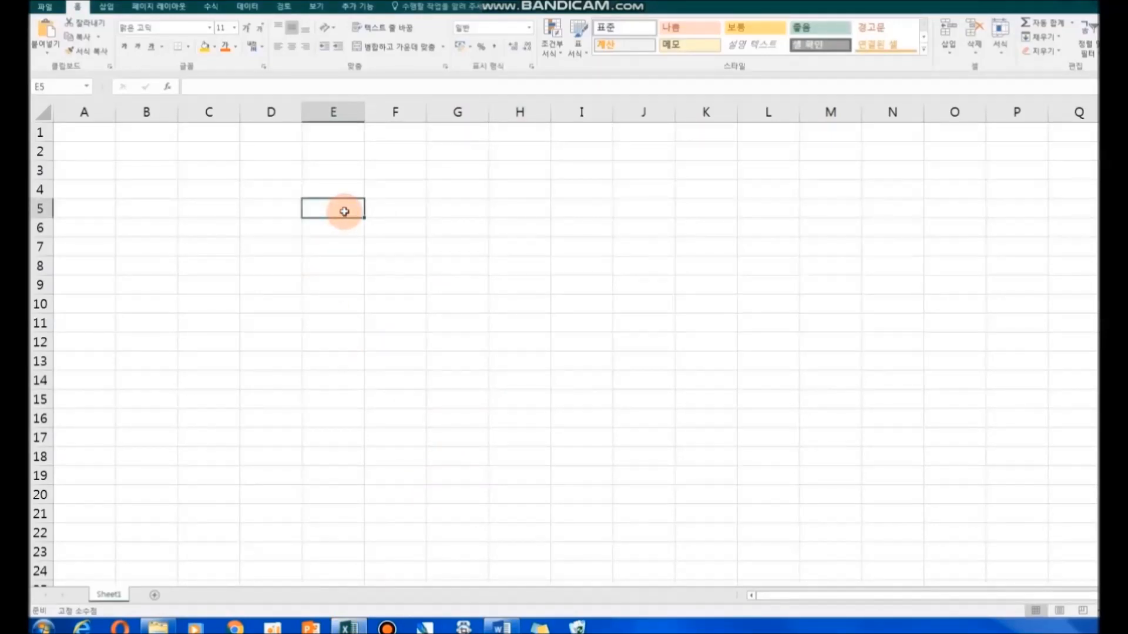
right_click(344, 212)
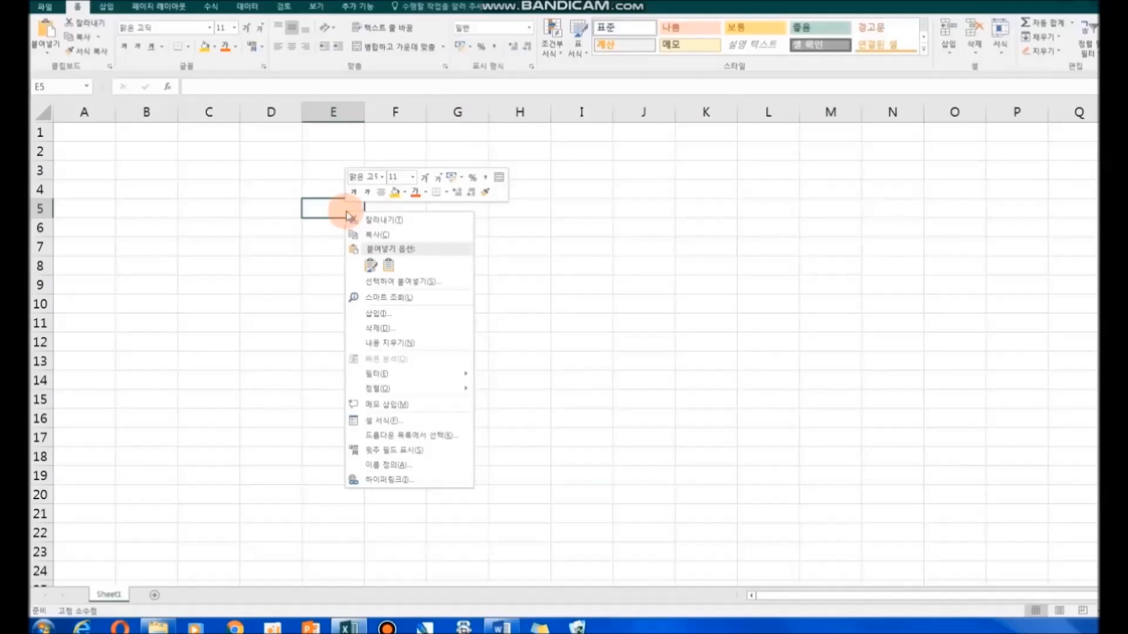
left_click(371, 265)
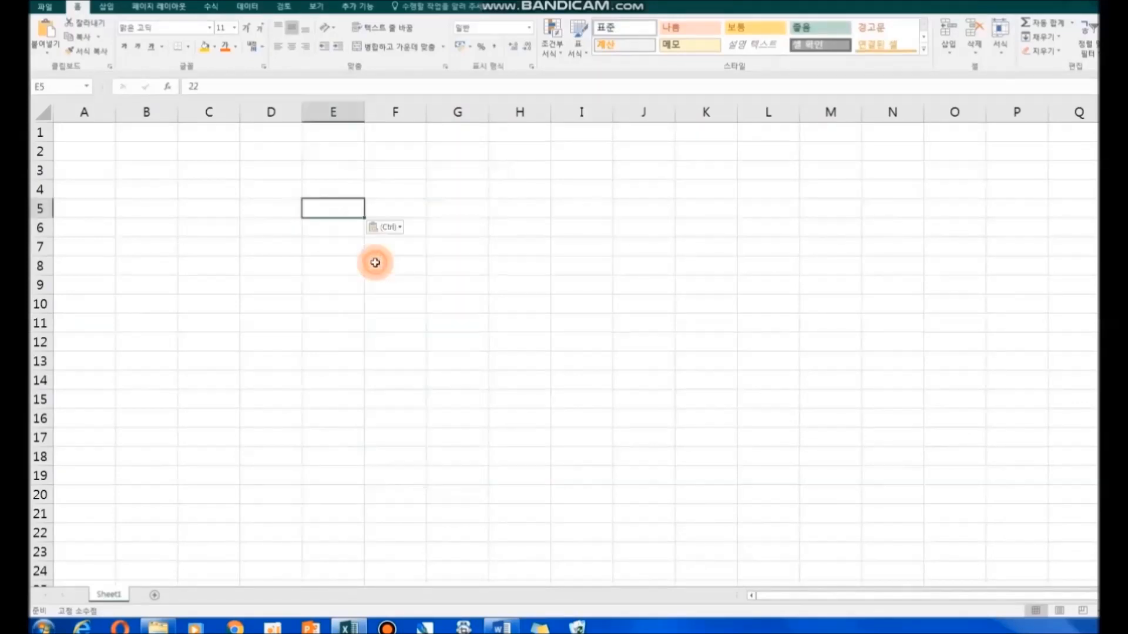
left_click(355, 232)
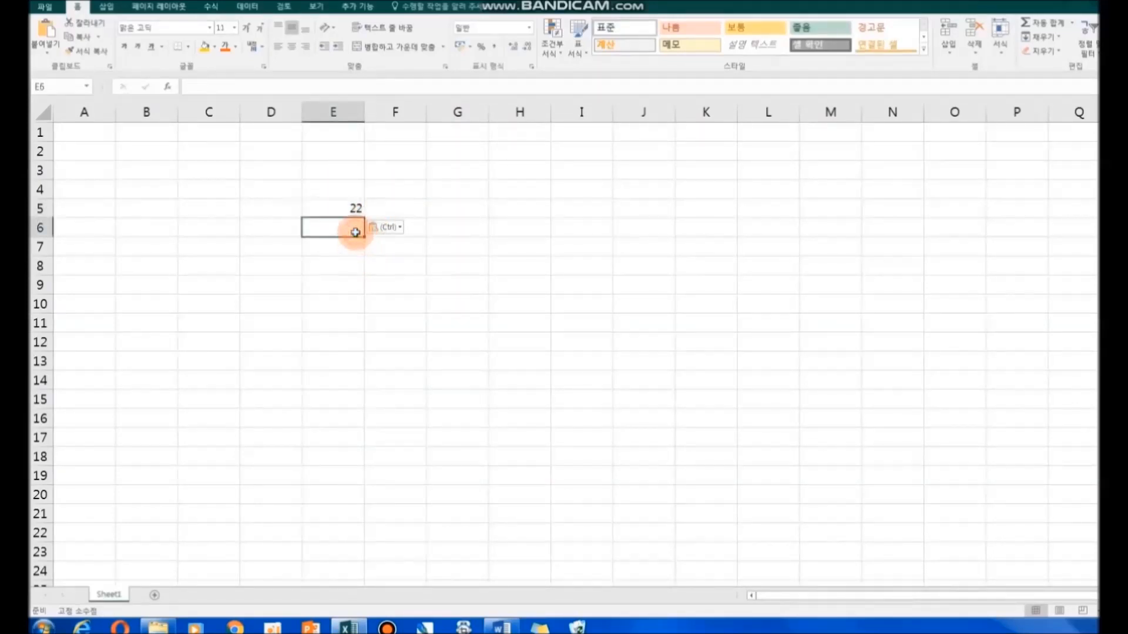
right_click(355, 232)
left_click(401, 287)
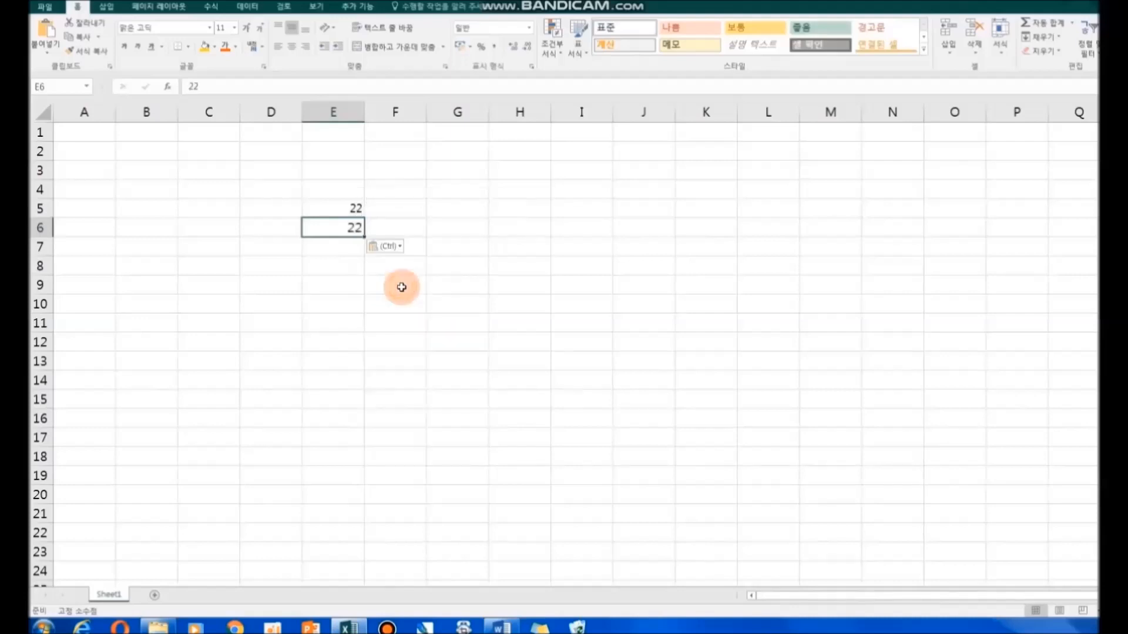
Step: Paste the copied circled 22 at E9 as a picture (enhanced metafile, 확장 메타파일) and shift it slightly to the right
left_click(327, 267)
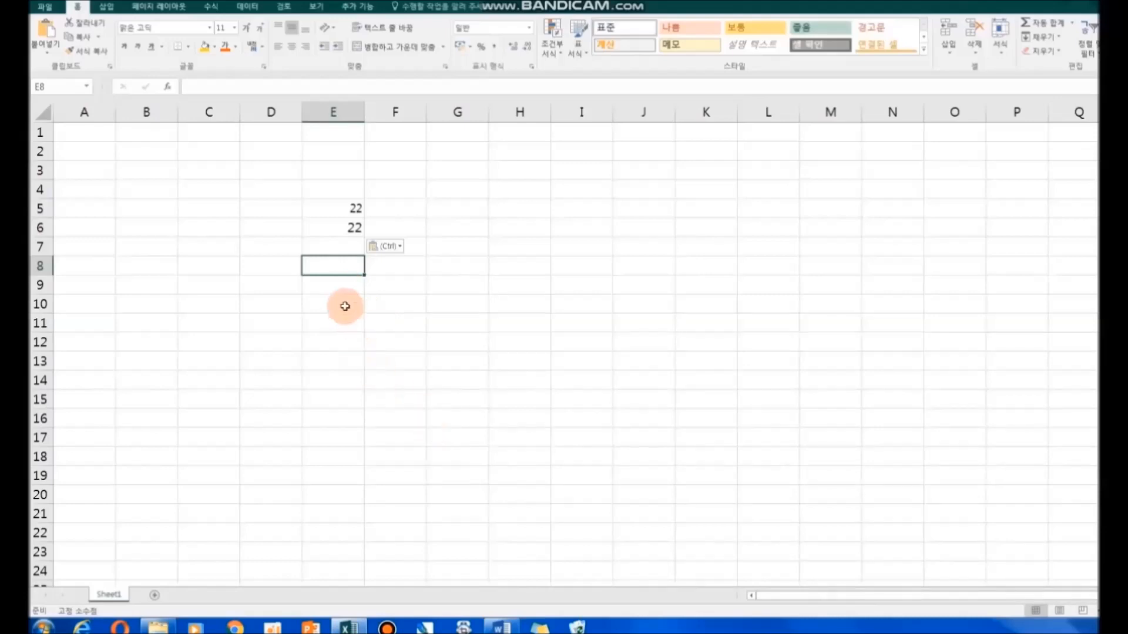
right_click(343, 284)
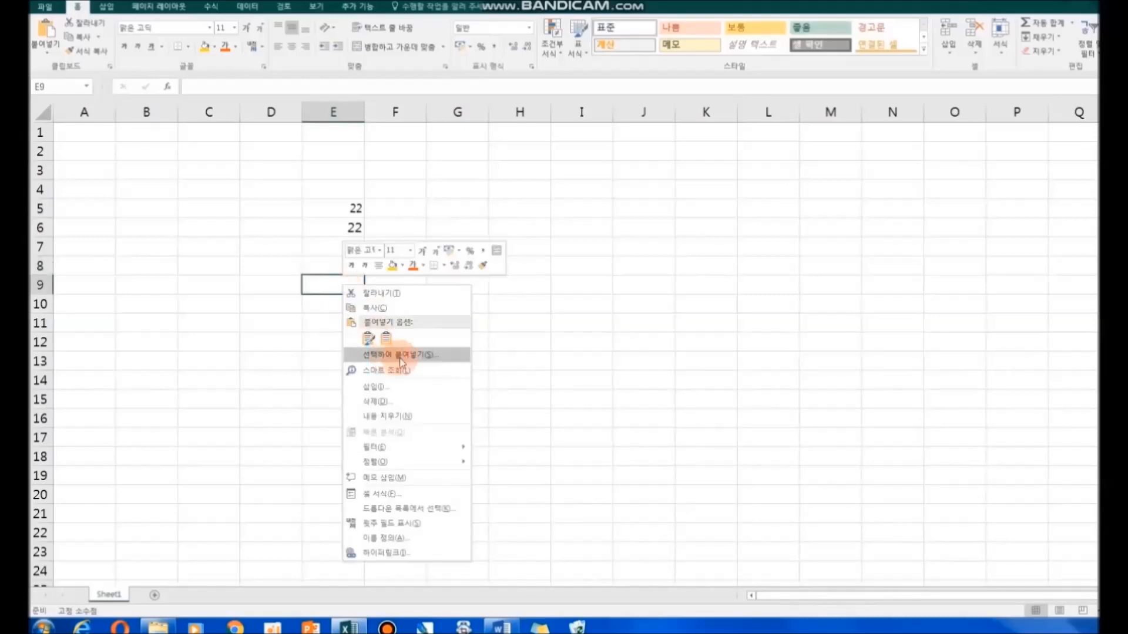
left_click(455, 360)
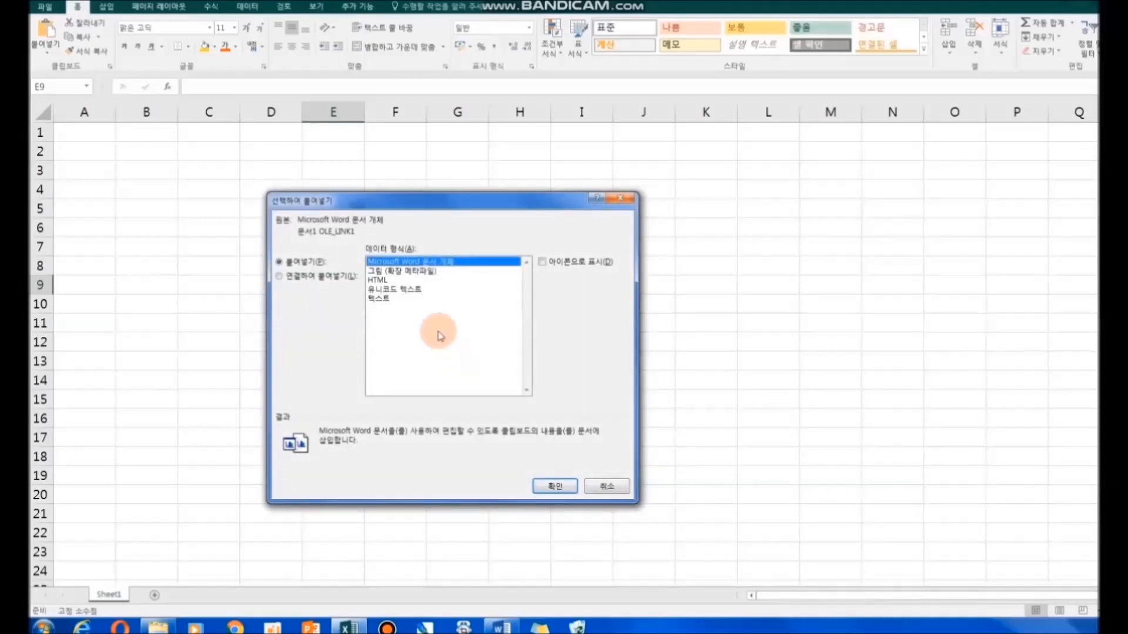
left_click(427, 272)
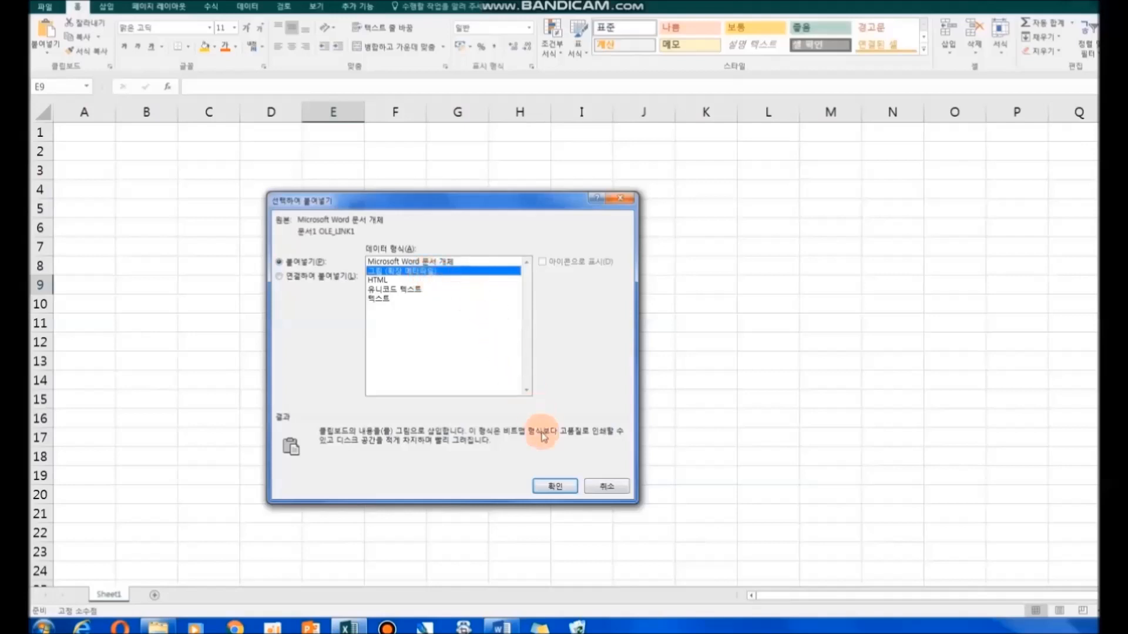
left_click(558, 485)
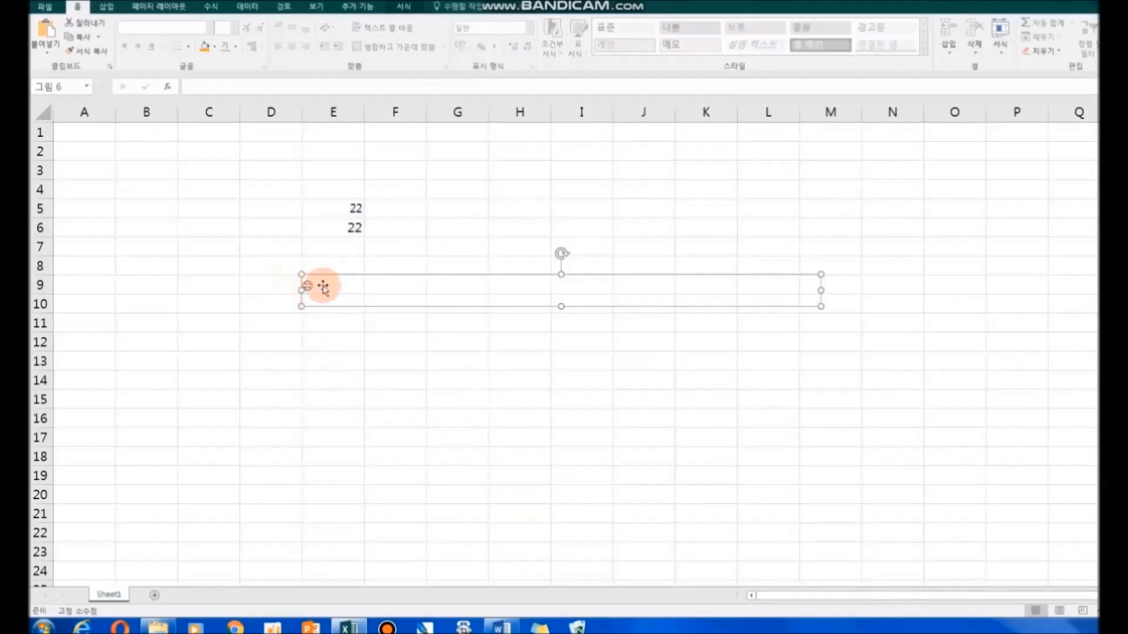
left_click_drag(336, 290, 351, 292)
left_click(420, 394)
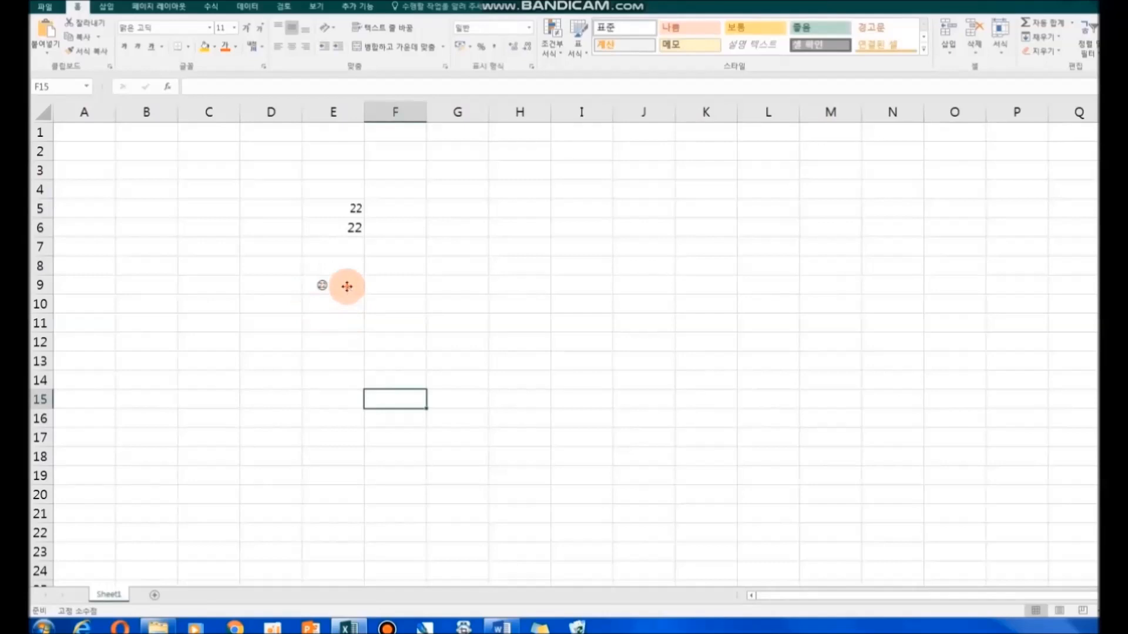
left_click(322, 287)
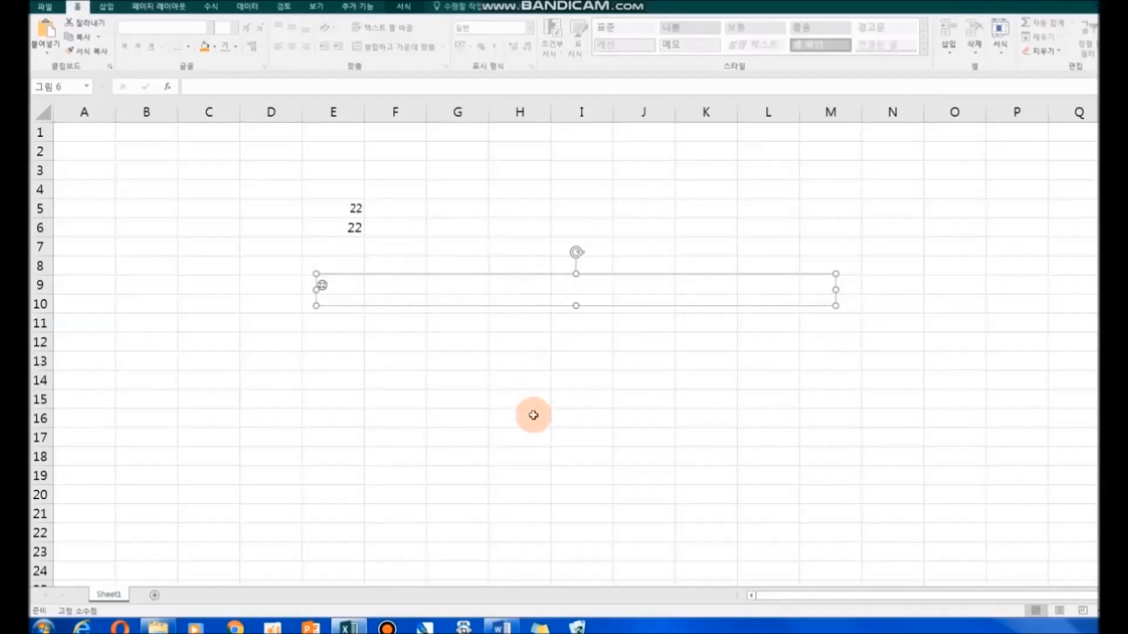
left_click(470, 405)
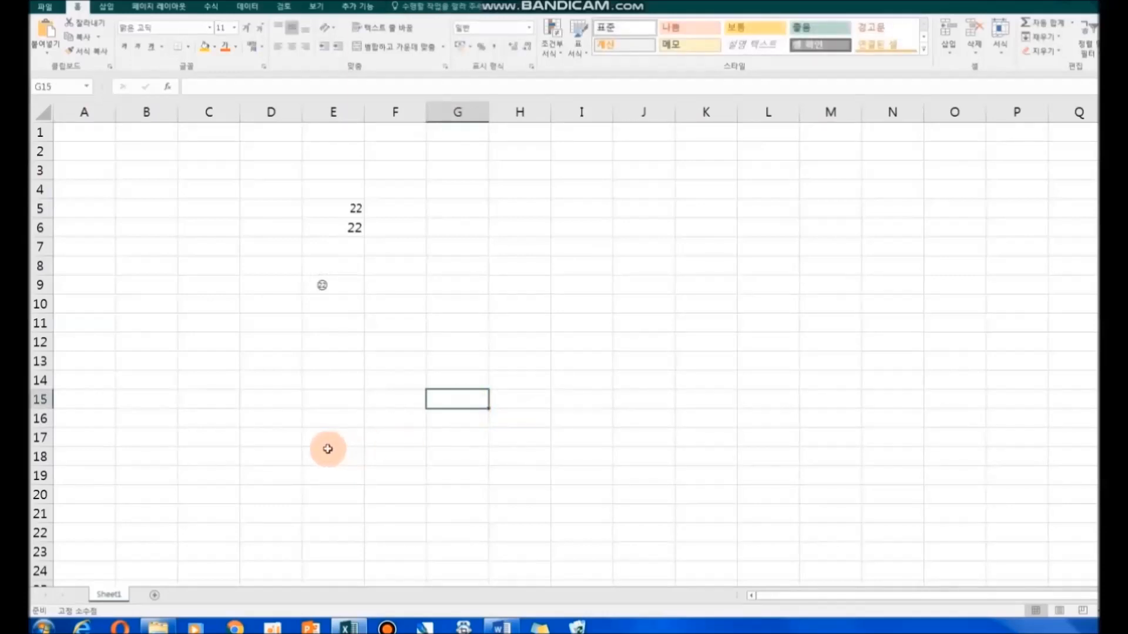
Step: Find and launch the Snipping Tool (캡처 도구) and capture a small area around the circled 22 in E9
left_click(44, 627)
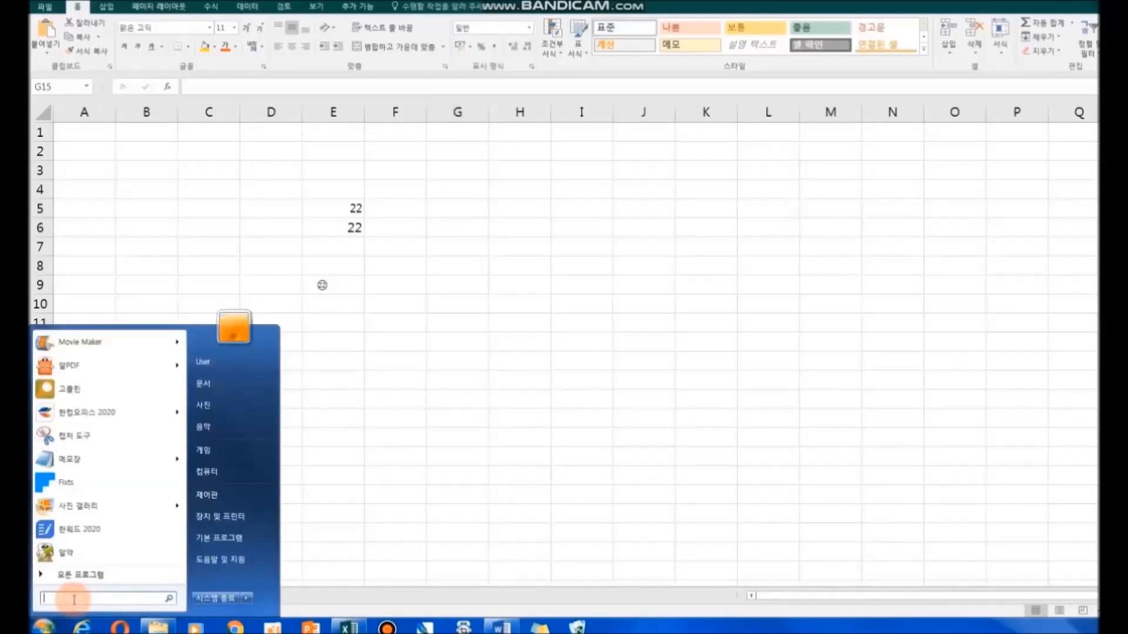
type("캡")
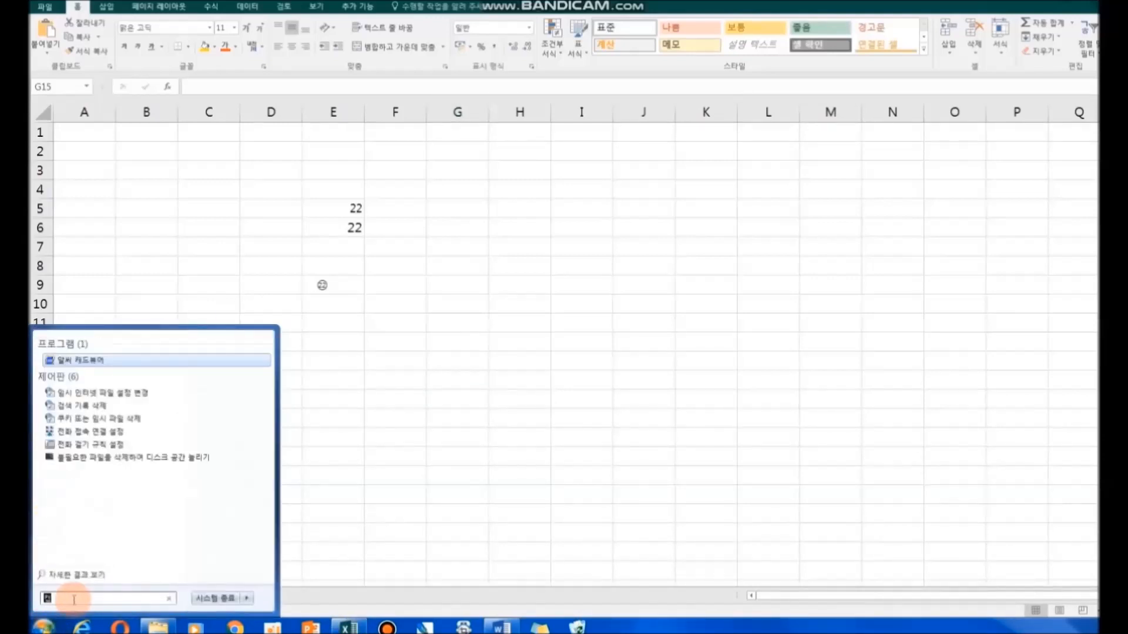
type("처도구")
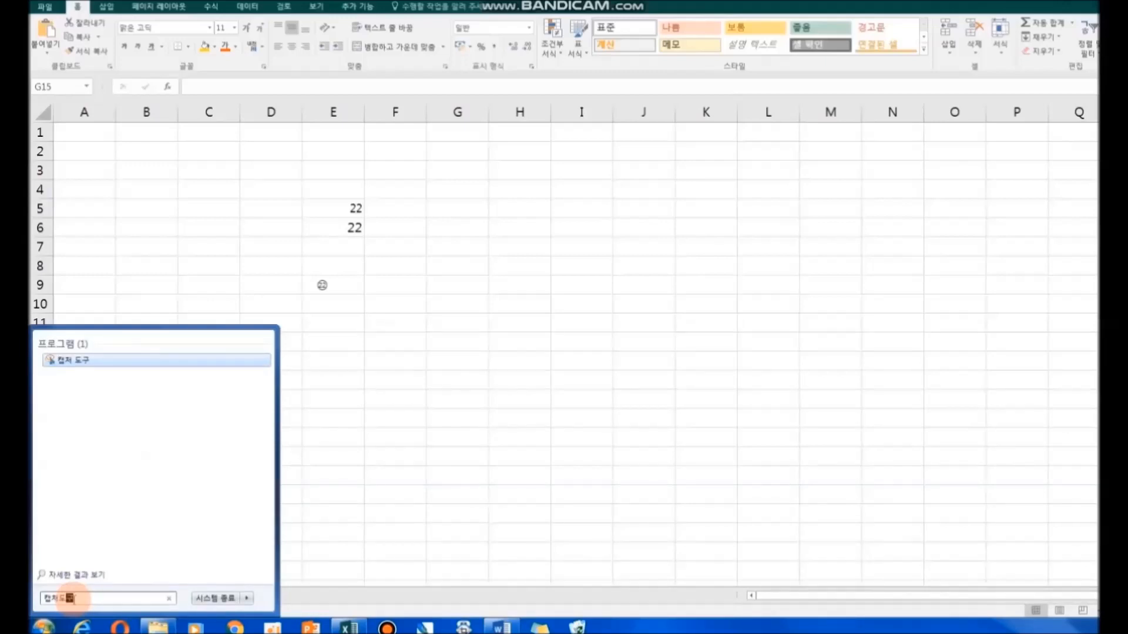
left_click(86, 365)
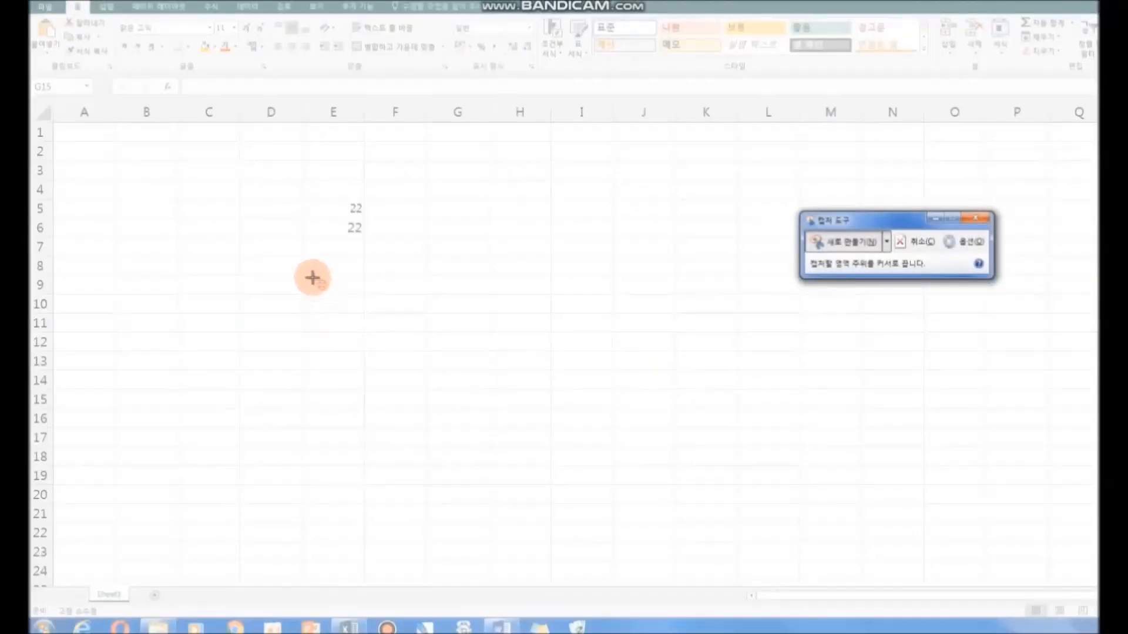
left_click_drag(312, 275, 334, 293)
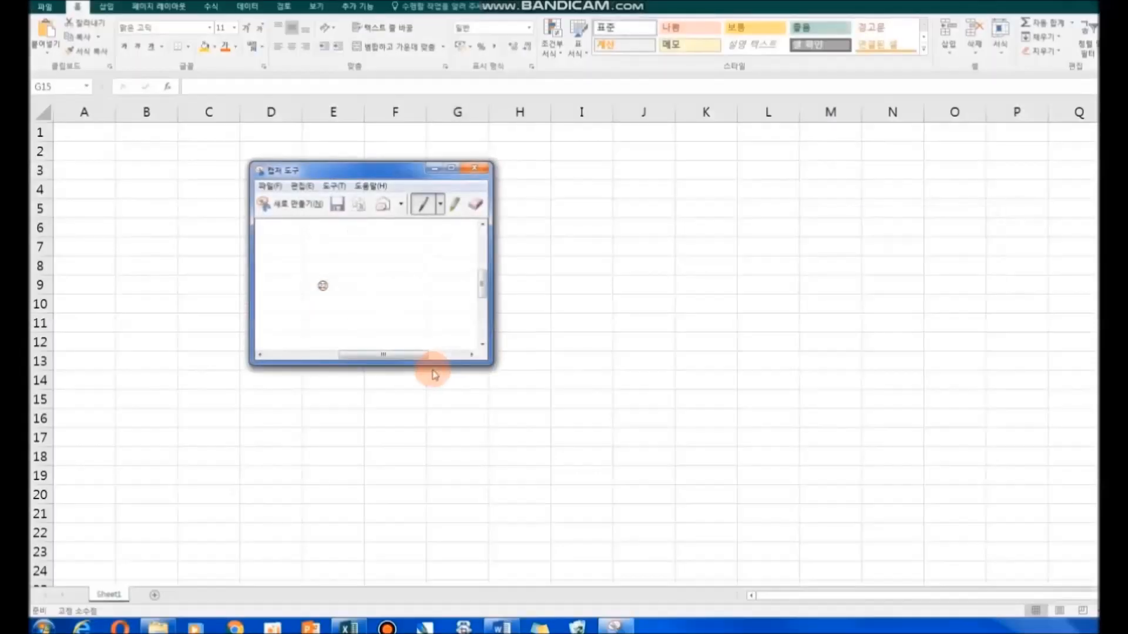
Step: Save the capture as a JPEG file named 22 in the 54.엑셀블로그 folder and close the Snipping Tool
left_click(336, 204)
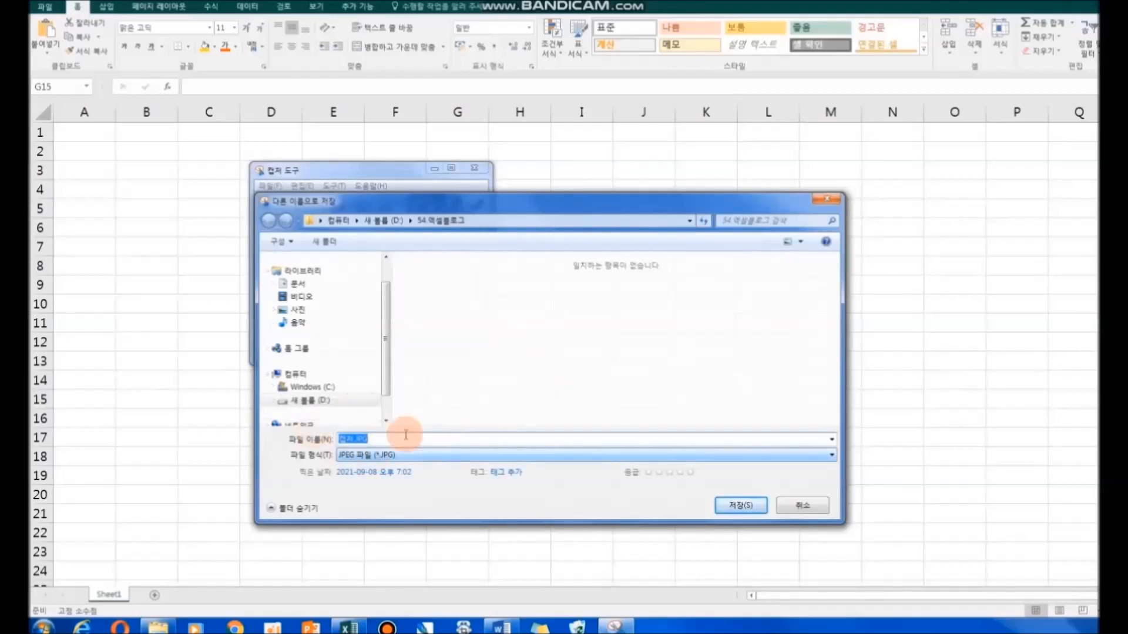
type("22")
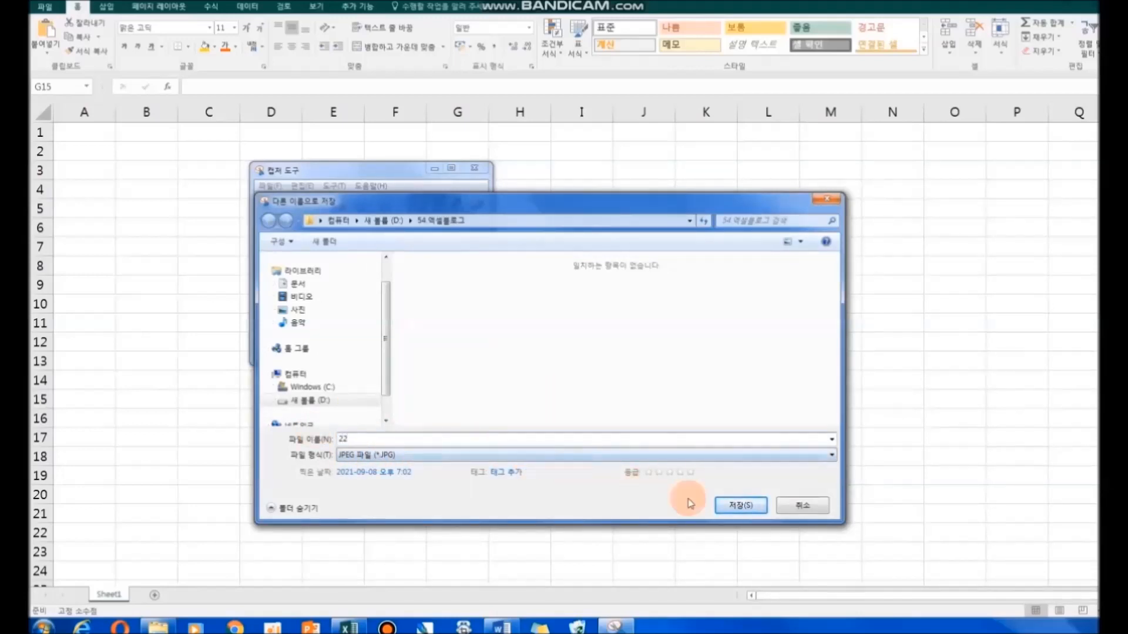
left_click(755, 509)
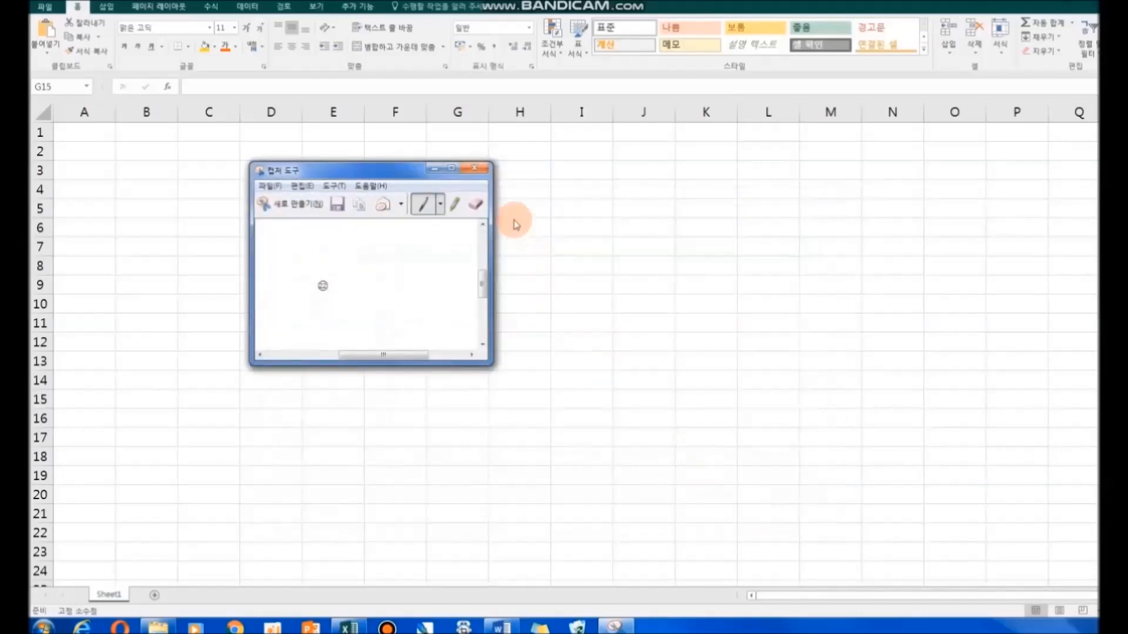
left_click(481, 171)
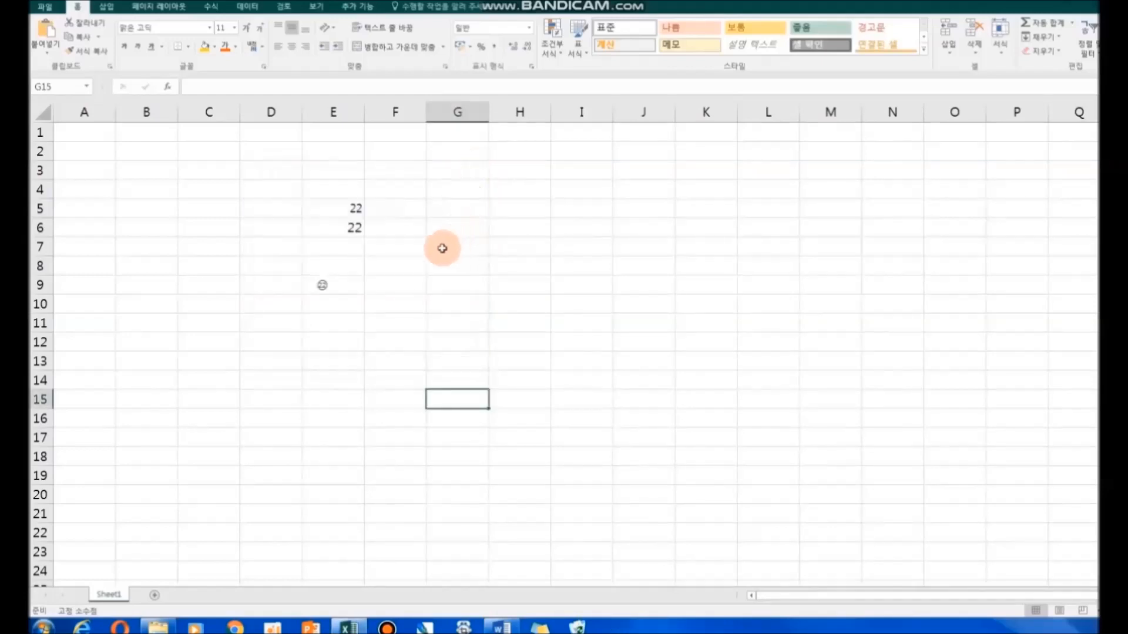
Step: Insert the picture 22.JPG at E11 and align it under the circled 22 in E9
left_click(391, 285)
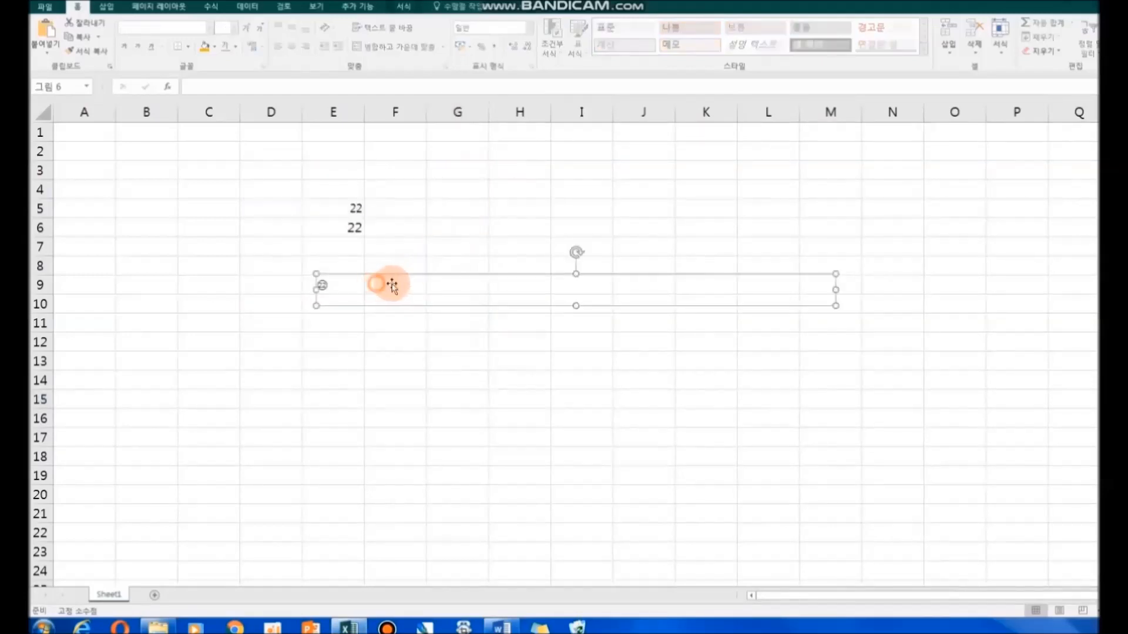
left_click(327, 322)
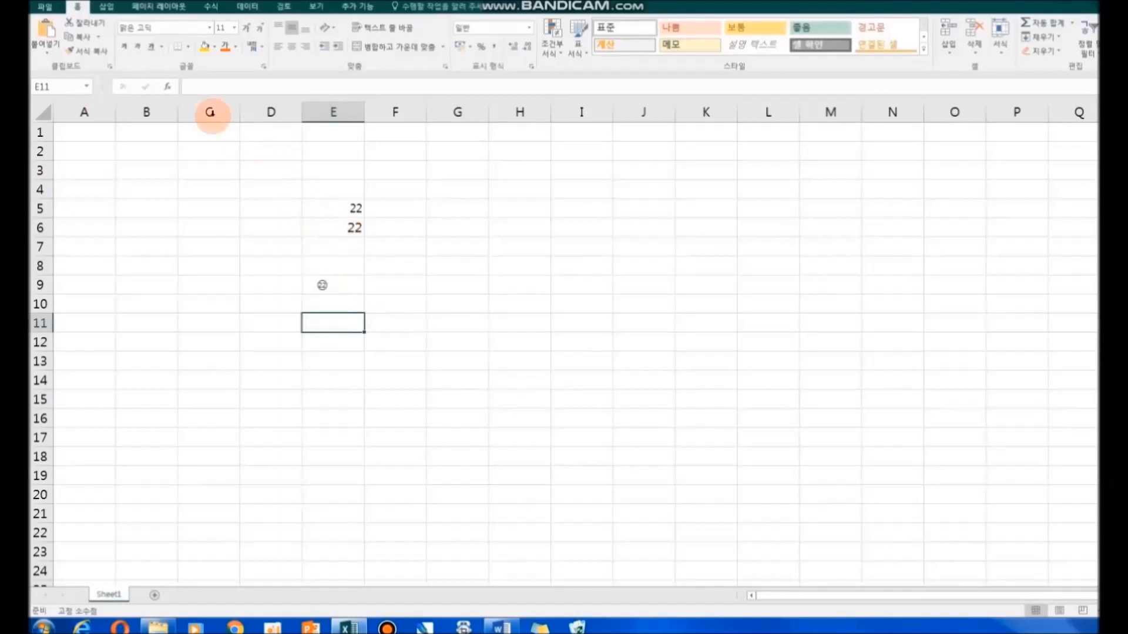
left_click(106, 7)
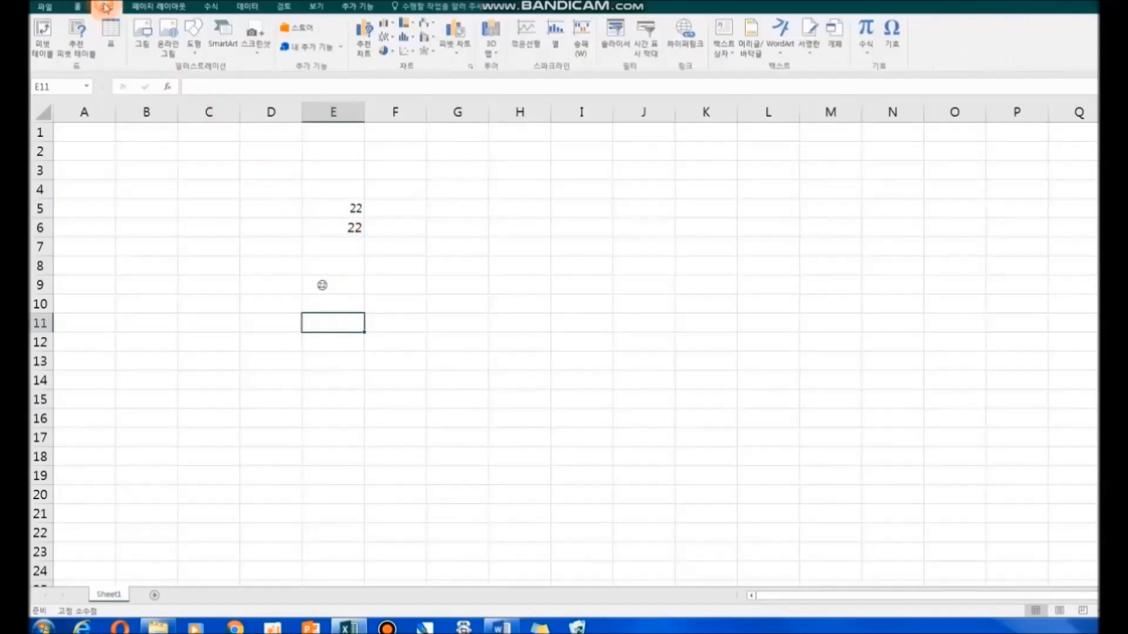
left_click(143, 36)
double_click(170, 94)
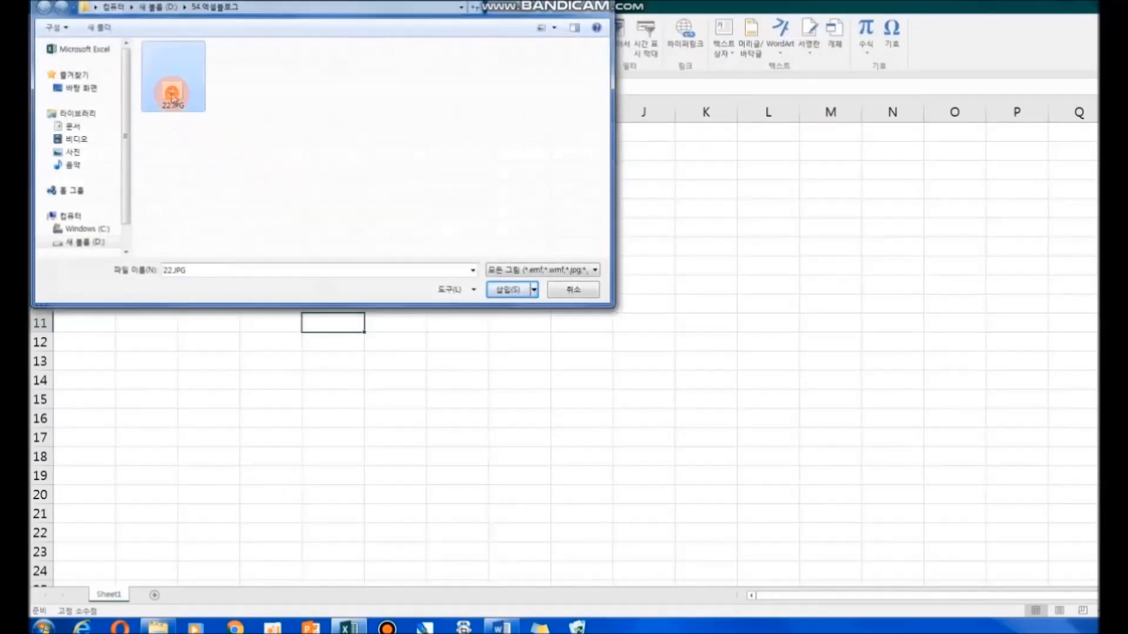
left_click(458, 364)
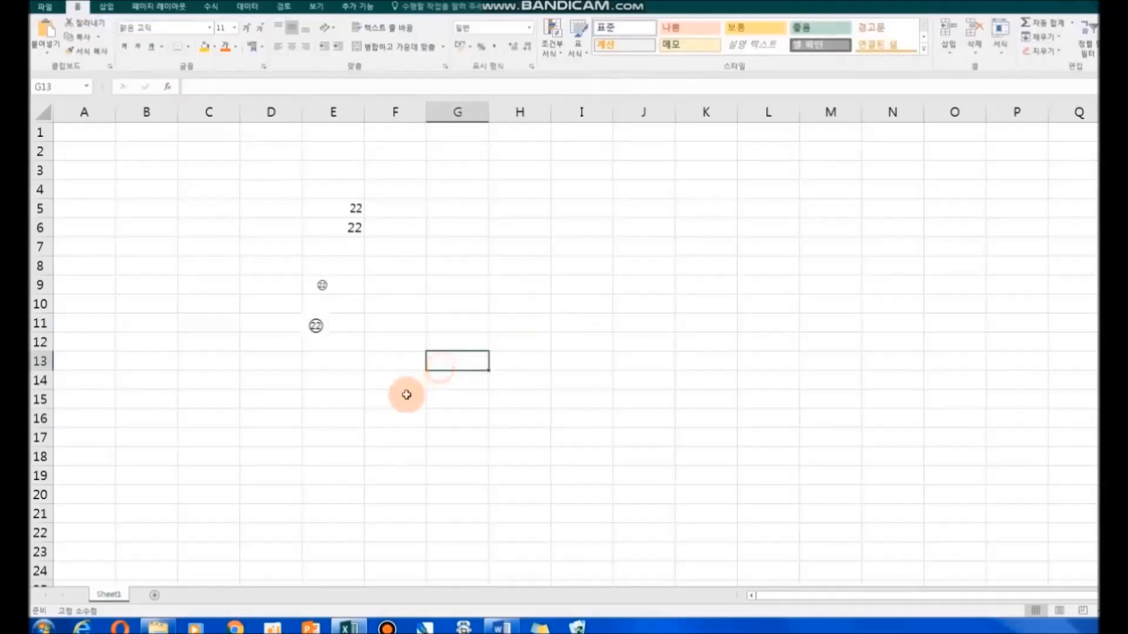
left_click(318, 325)
left_click_drag(318, 324, 323, 322)
left_click(418, 367)
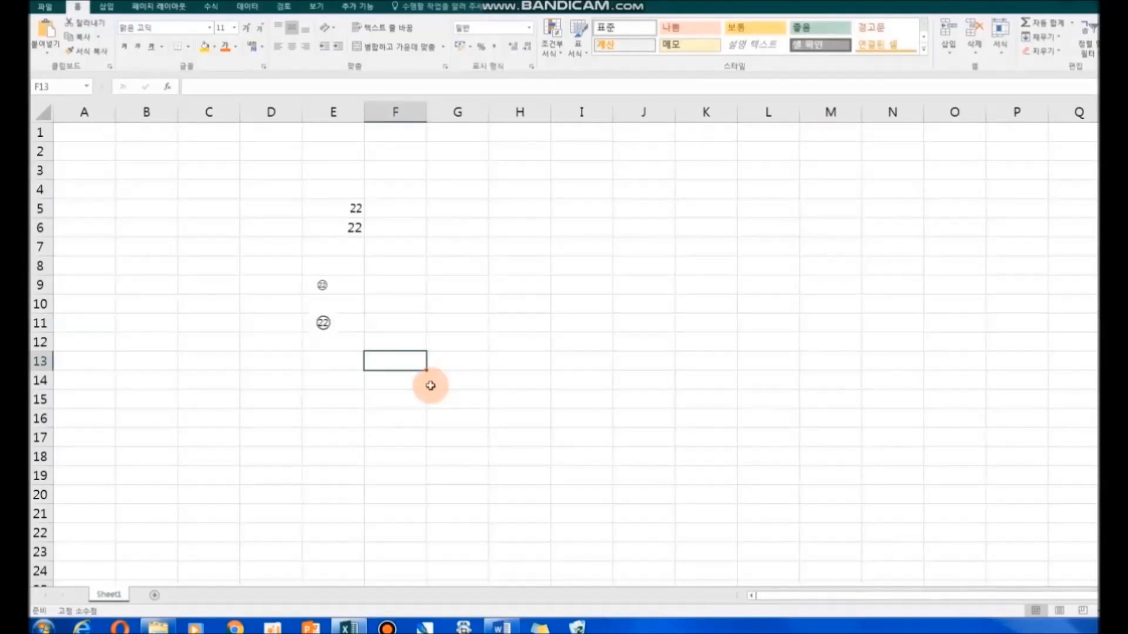
Step: Enter the text 엑셀팁 in F11, beside the inserted picture
left_click(376, 324)
key("F2")
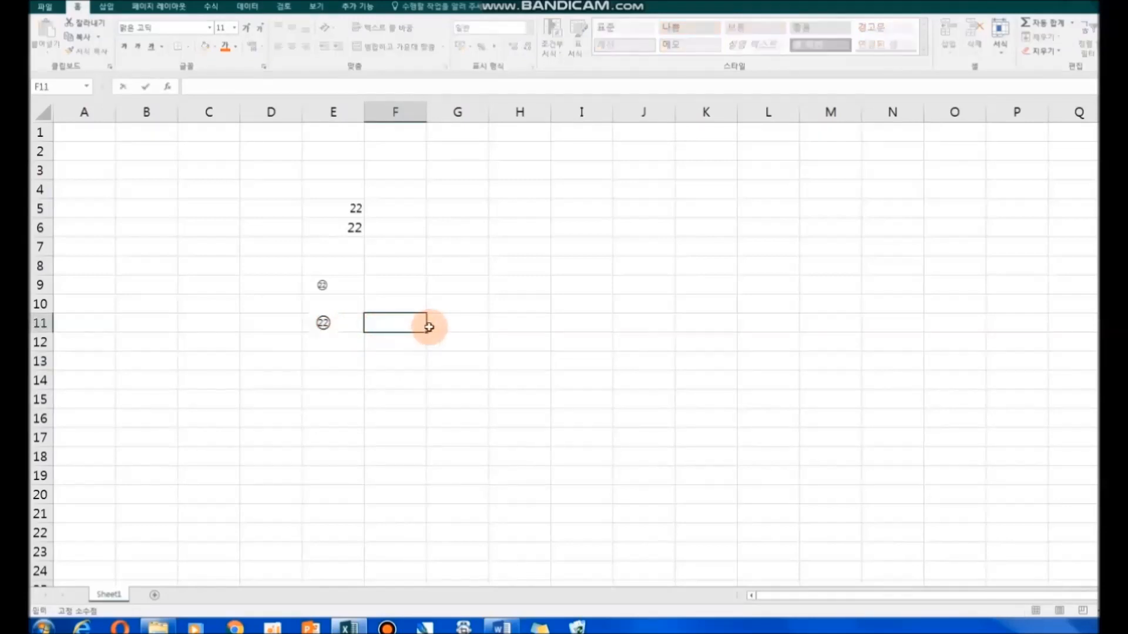
type("엑셀팁")
left_click(466, 344)
left_click(395, 290)
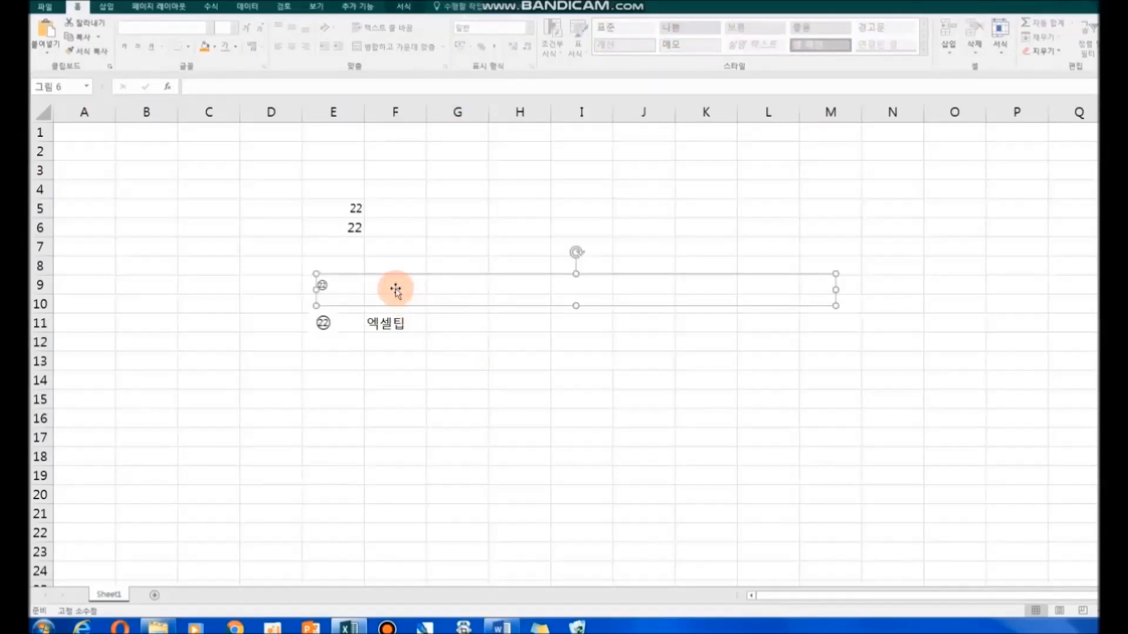
left_click(466, 384)
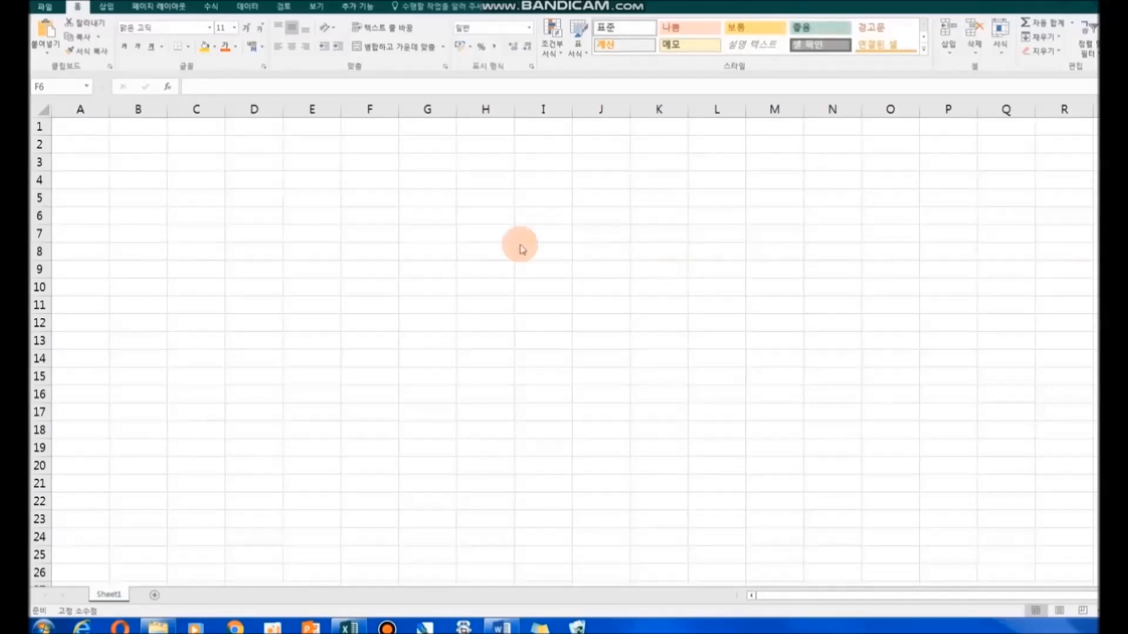
Step: Enter 인 in F6 of the empty sheet, converted to the Hanja character 印 (도장 인)
left_click(369, 216)
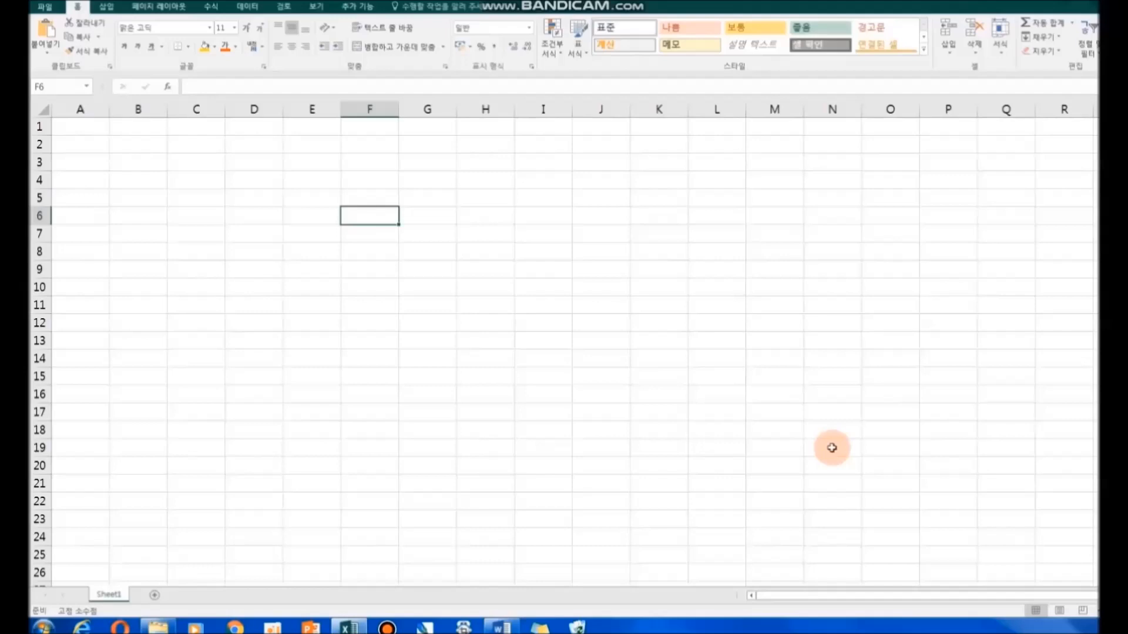
type("인")
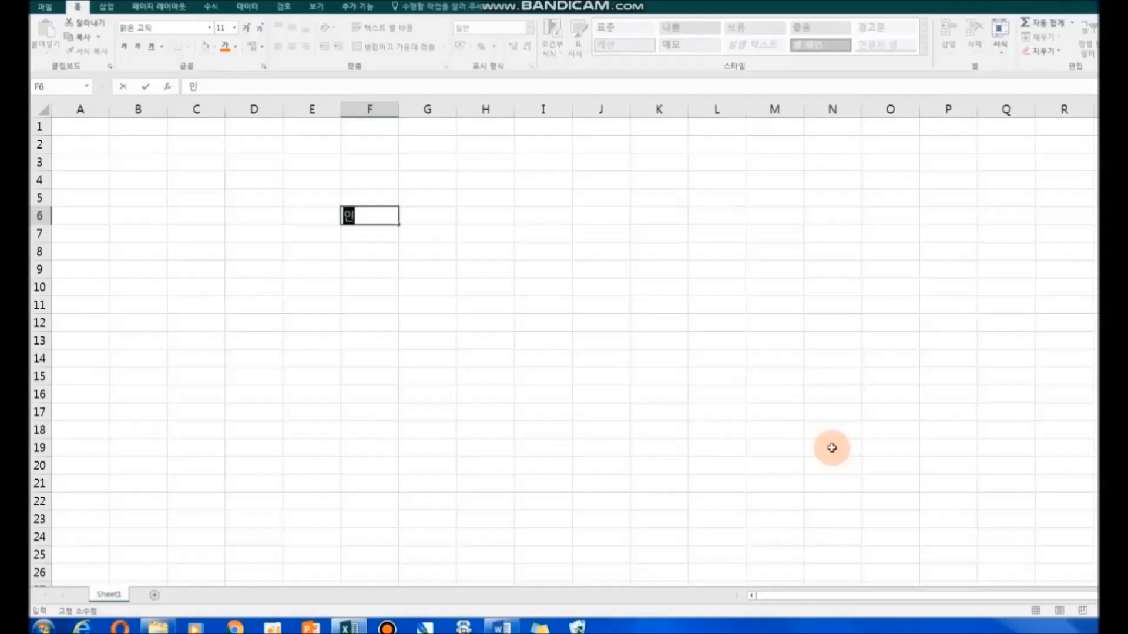
key("Hangul_Hanja")
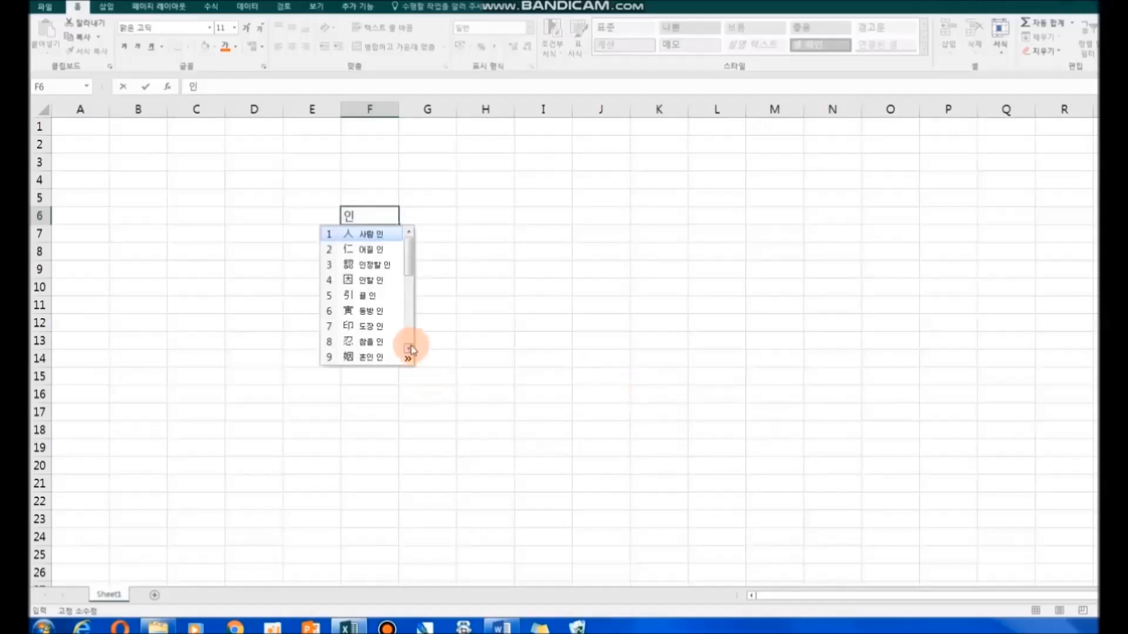
left_click(370, 326)
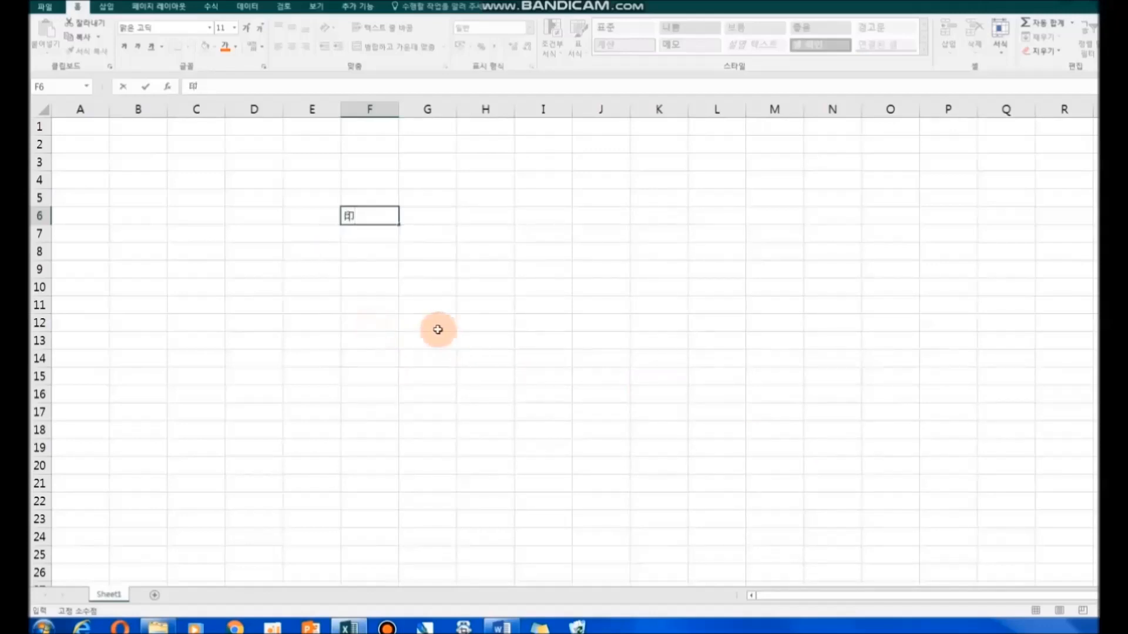
left_click(438, 329)
Step: Enclose the 印 in F6 in parentheses so the cell reads (印)
left_click(367, 219)
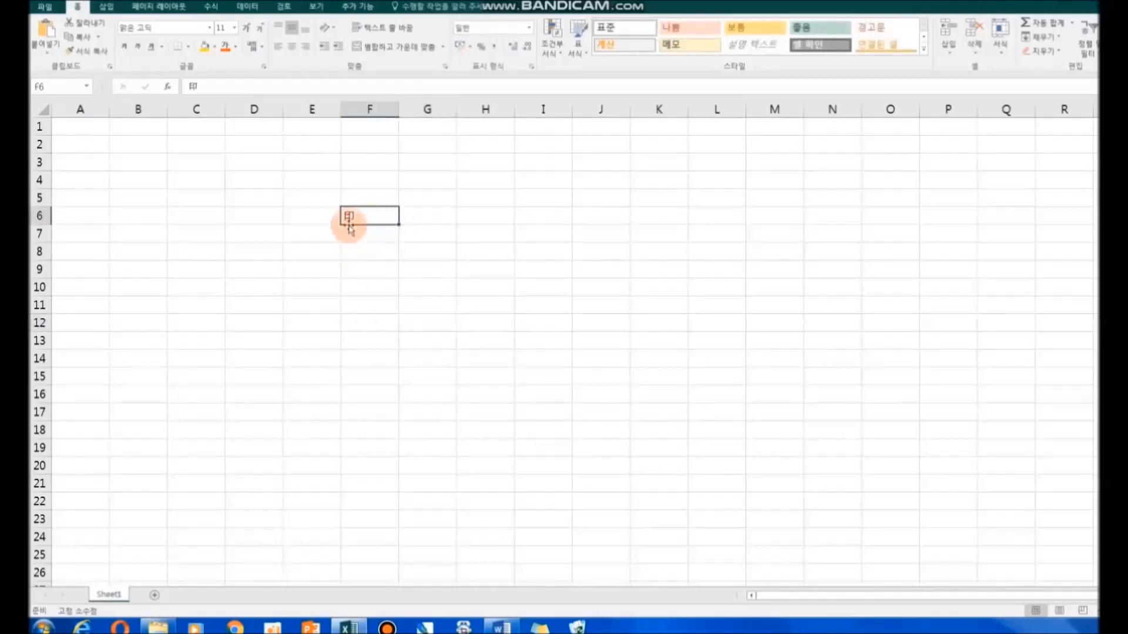
double_click(348, 218)
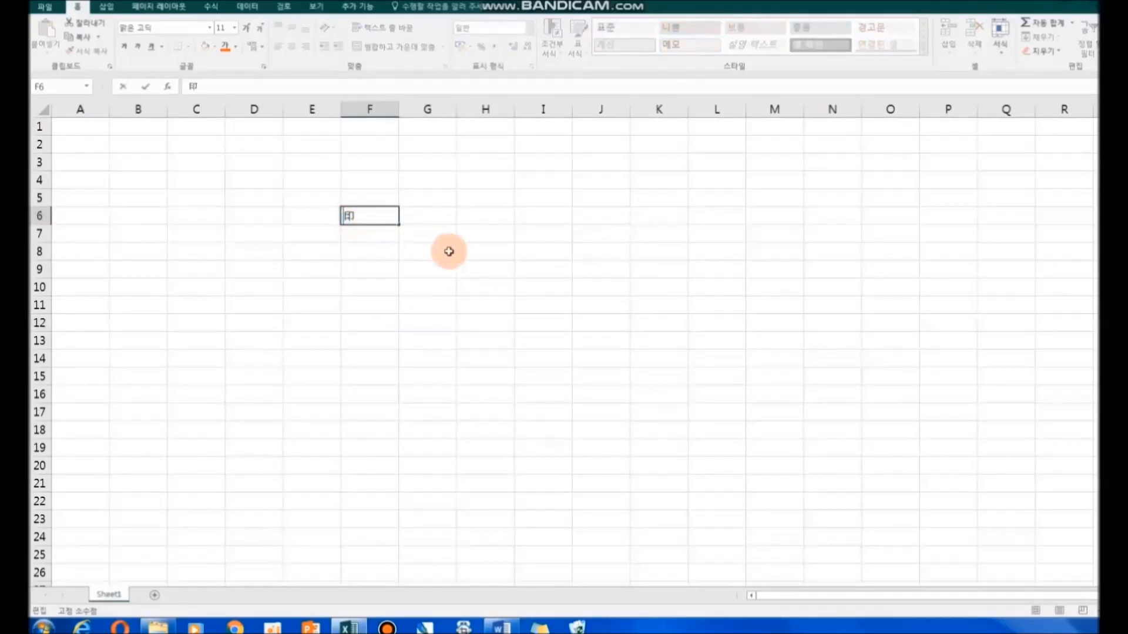
type("(")
key("Right")
type(")")
left_click(483, 303)
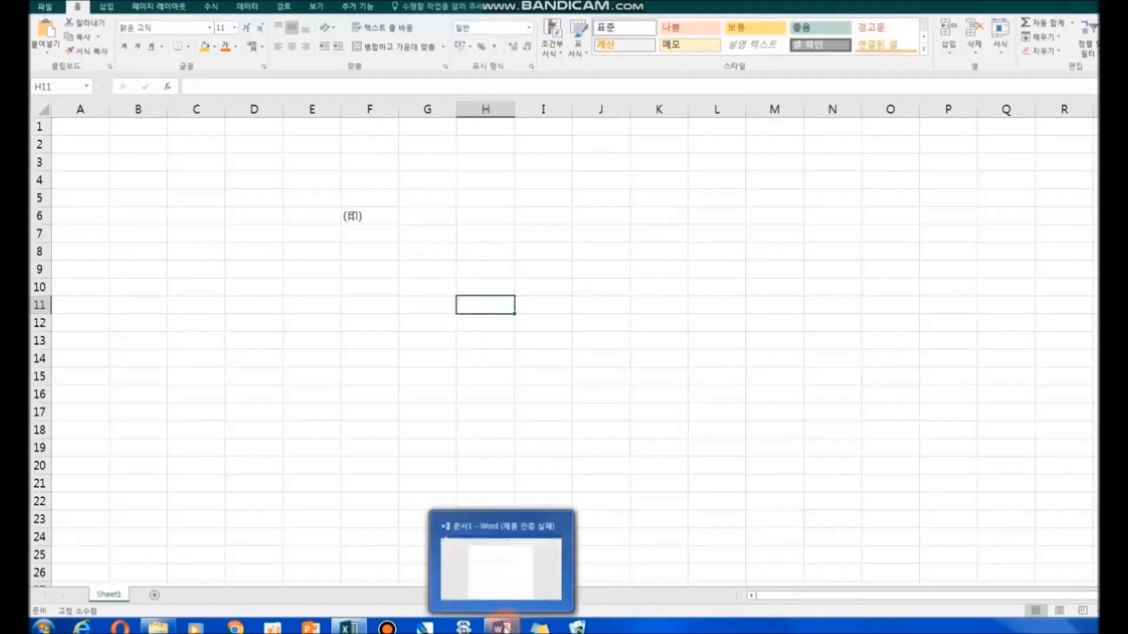
Step: Switch to the blank Word document and insert 印 enclosed in a circle, using the 문자를 작게 style
left_click(504, 627)
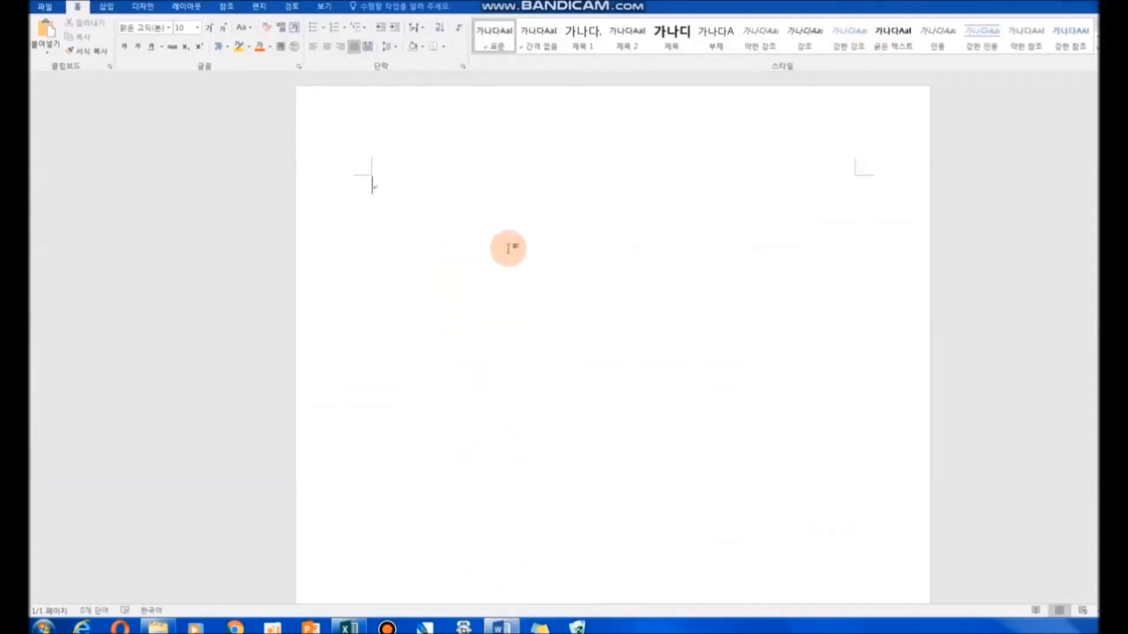
left_click(295, 49)
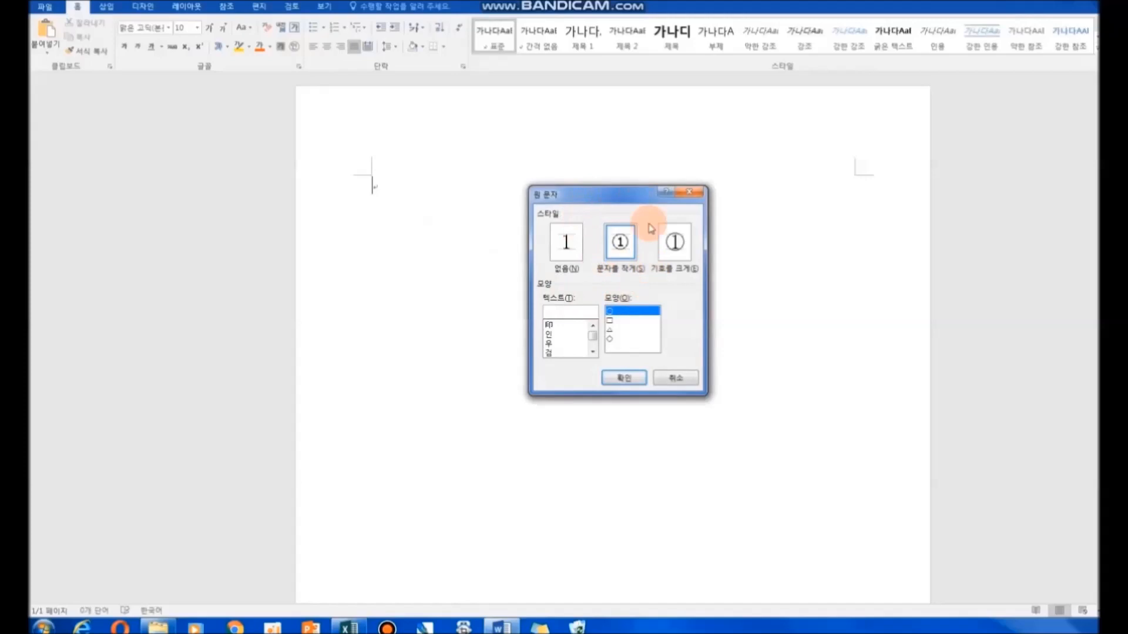
left_click(552, 326)
left_click(623, 377)
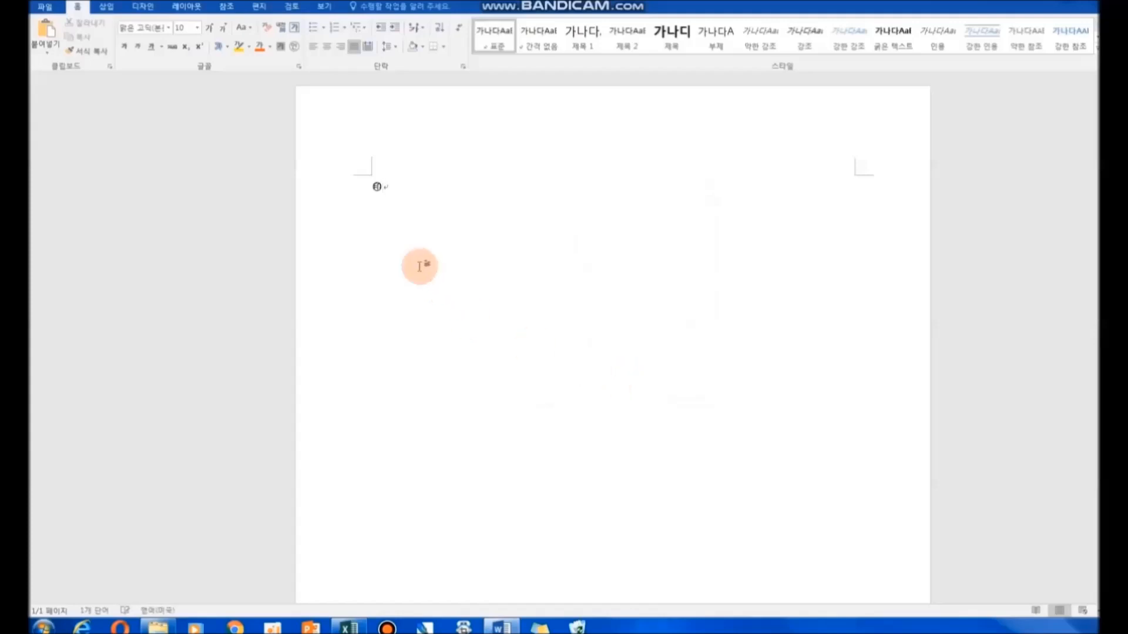
Step: Copy the circled 印 character from the Word document
left_click_drag(370, 187, 387, 189)
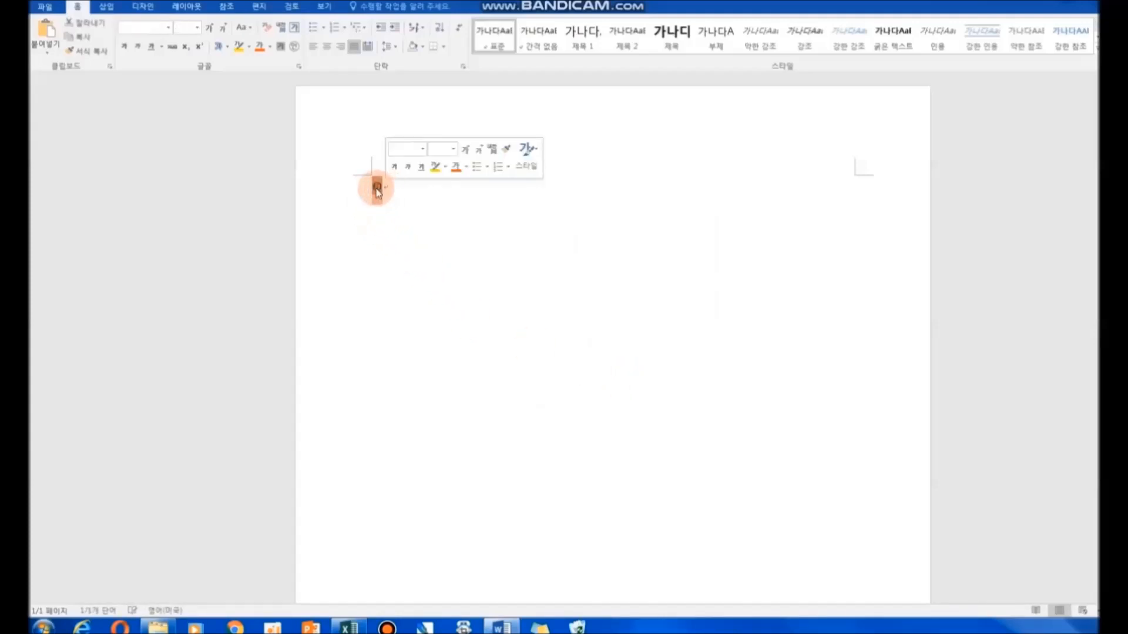
right_click(376, 187)
left_click(408, 211)
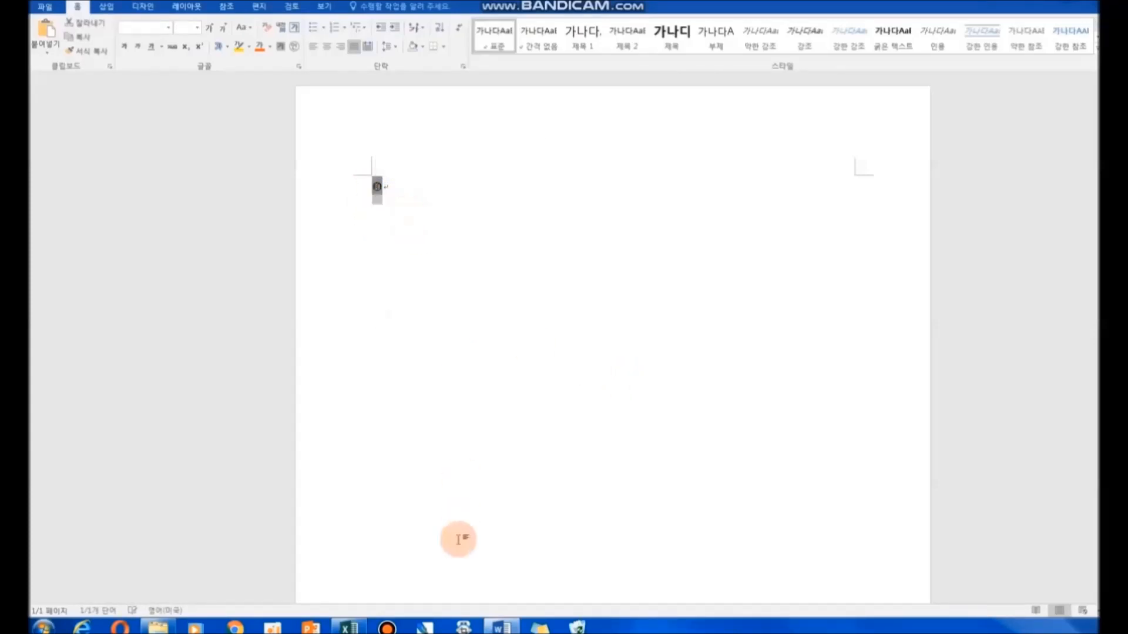
Step: Switch to Excel, paste the circled 印 at F8 as 그림 (확장 메타파일), and shift the picture slightly right within the cell
left_click(349, 626)
left_click(370, 254)
right_click(376, 256)
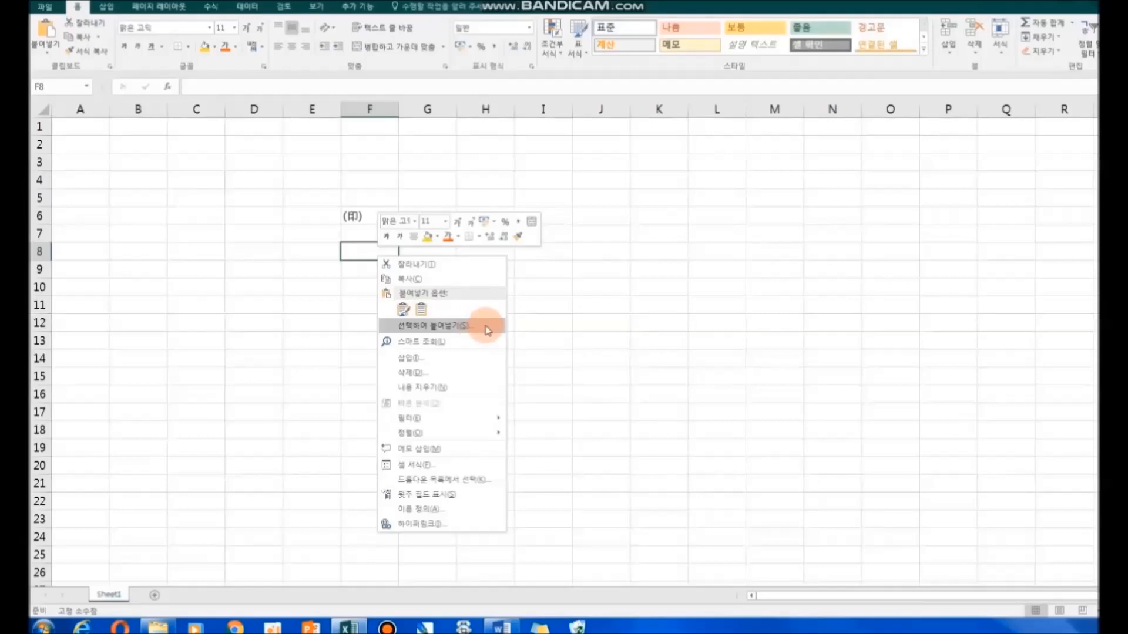
left_click(486, 330)
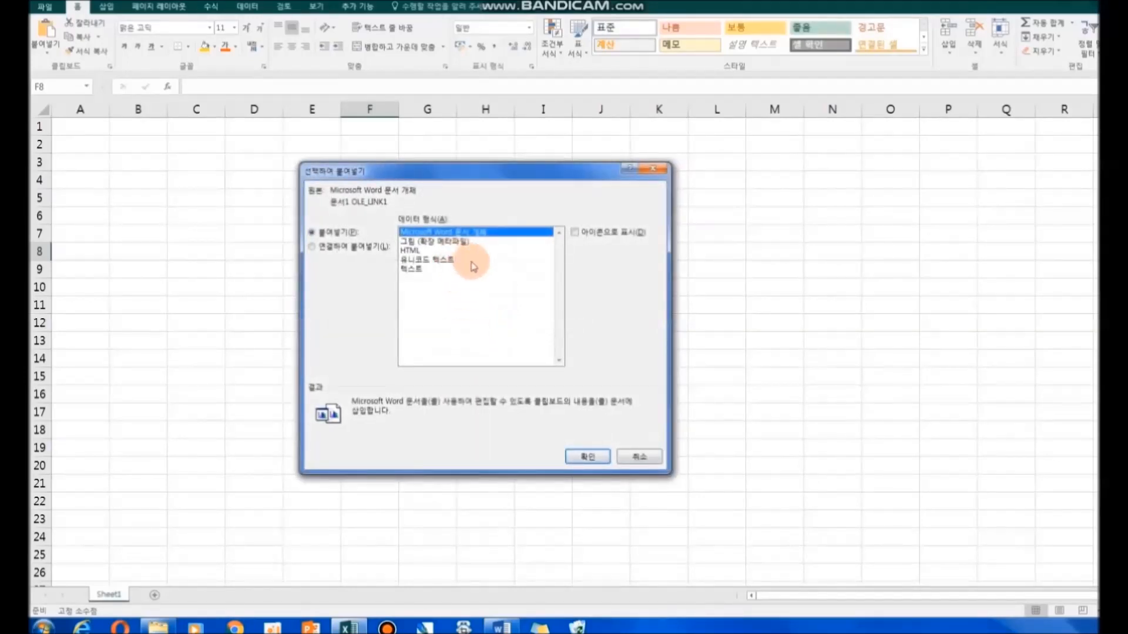
left_click(455, 240)
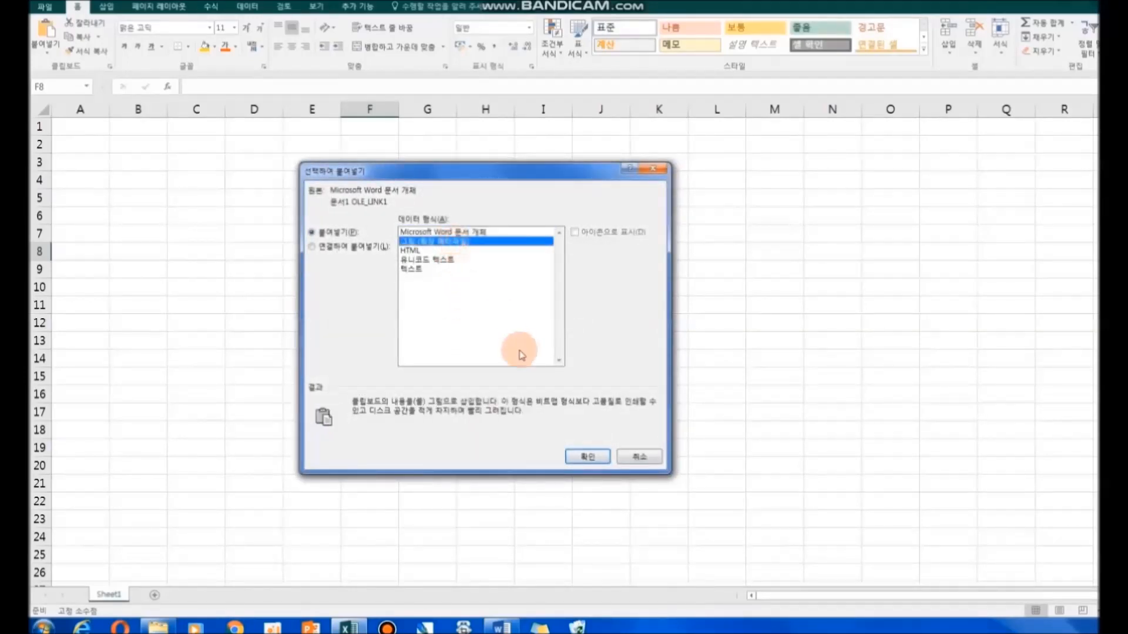
left_click(583, 458)
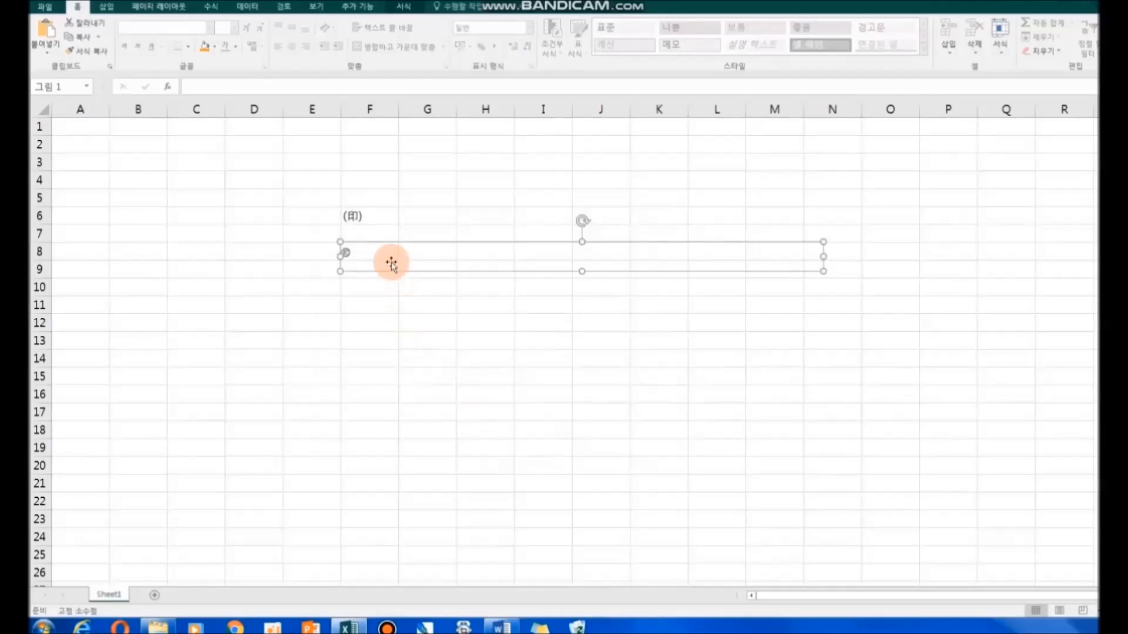
left_click_drag(385, 255, 400, 254)
left_click(468, 358)
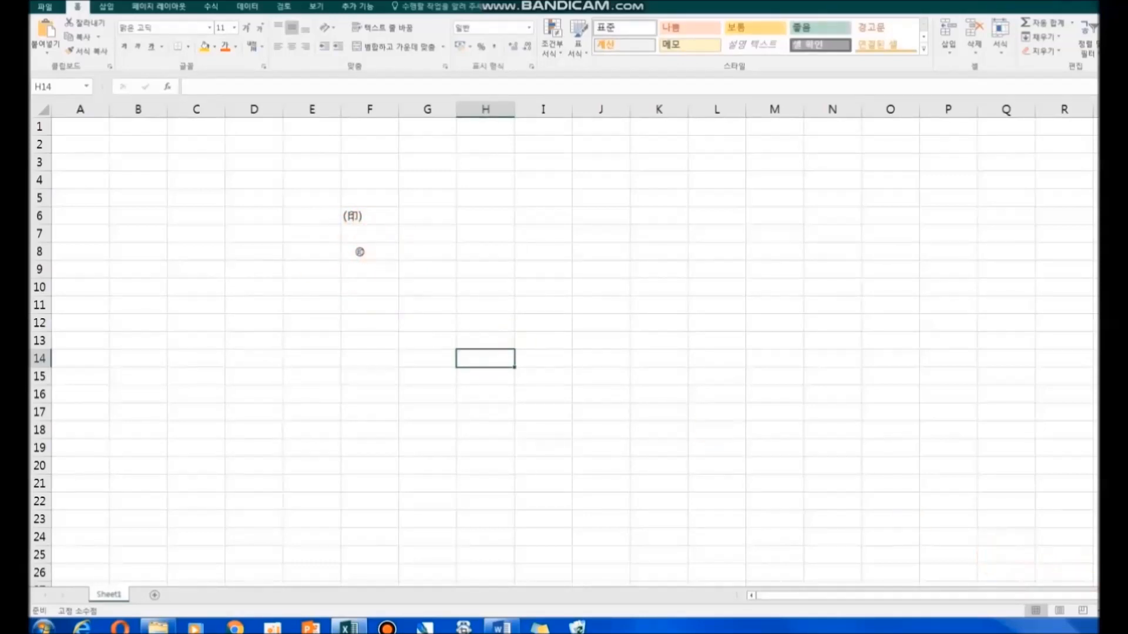
Step: Enlarge the sheet view and examine the circled 印 picture in F8 beneath the (印) text
left_click(1097, 611)
left_click(1097, 611)
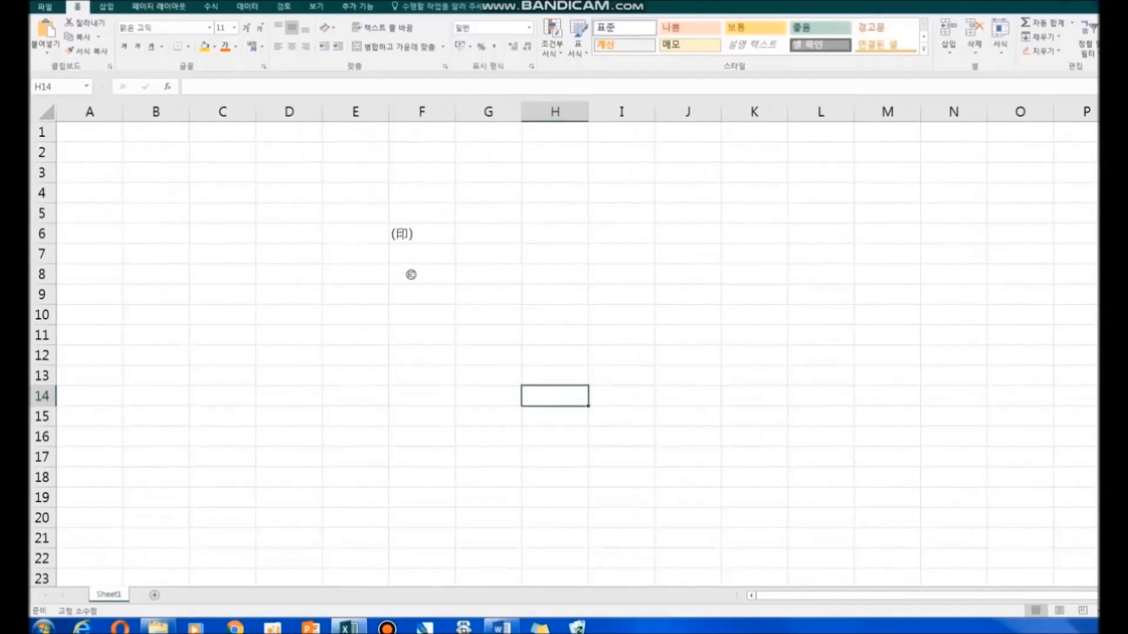
left_click(1098, 610)
left_click(1097, 610)
left_click(1097, 611)
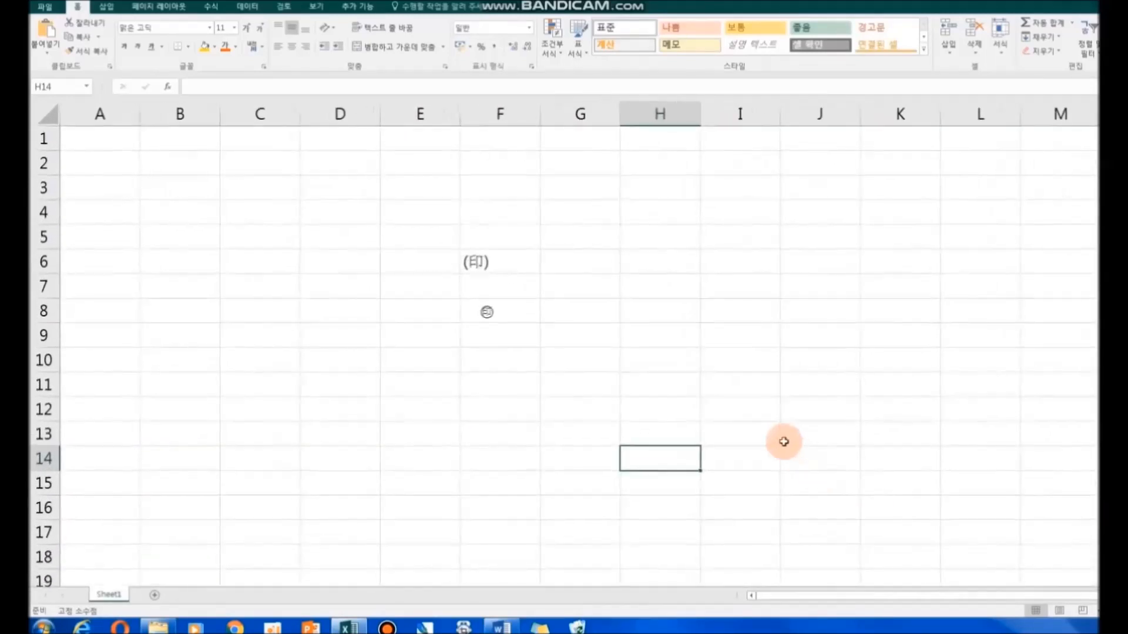
left_click(617, 320)
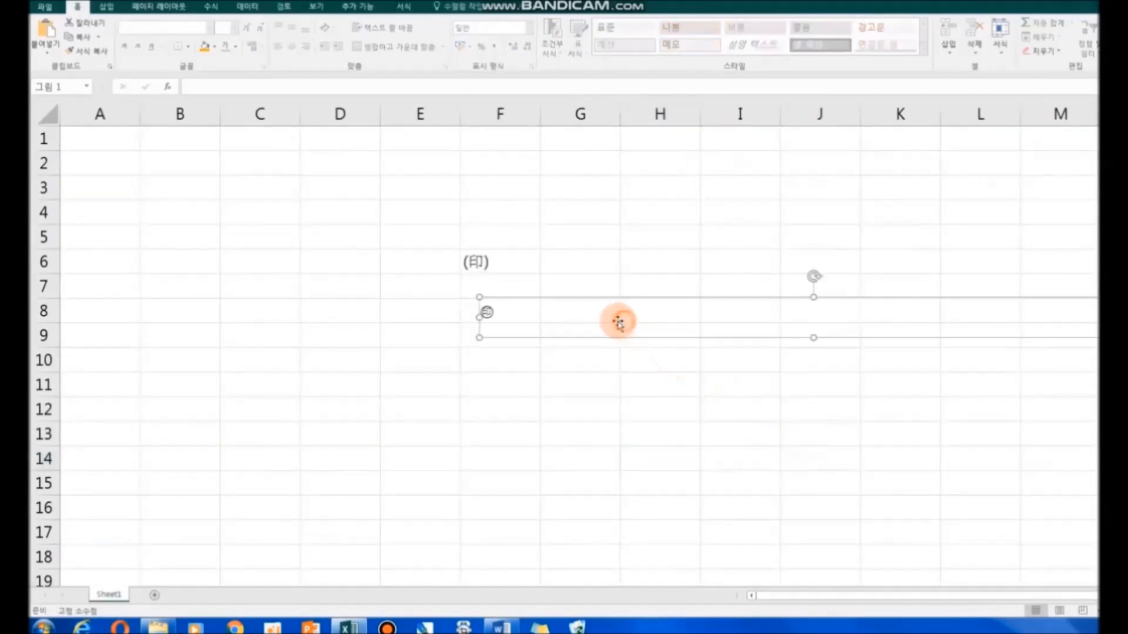
left_click(581, 376)
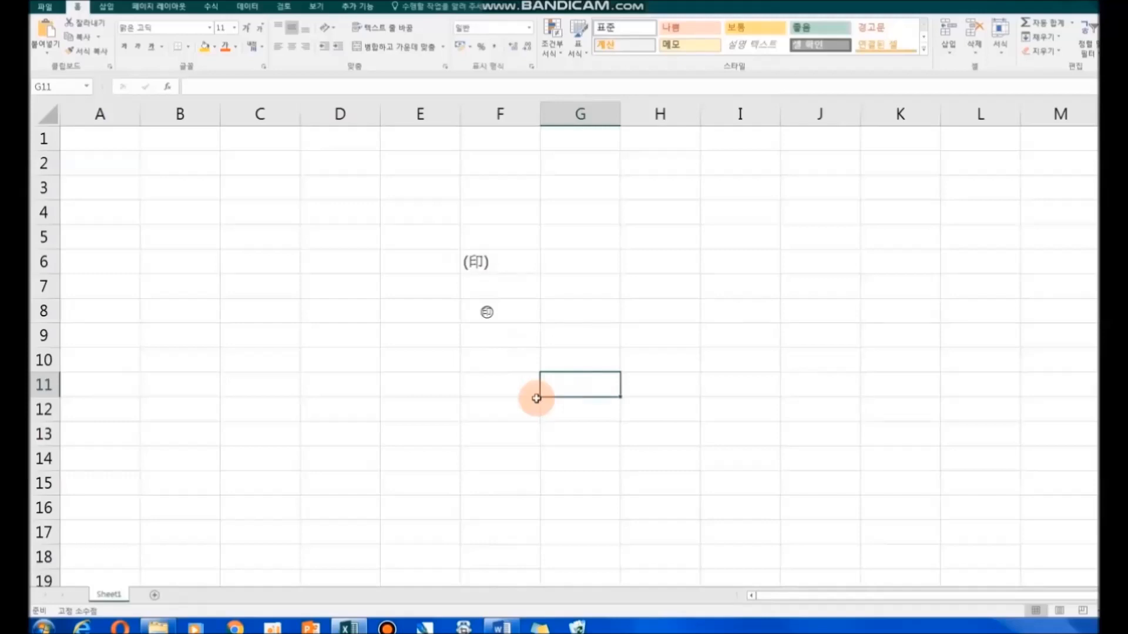